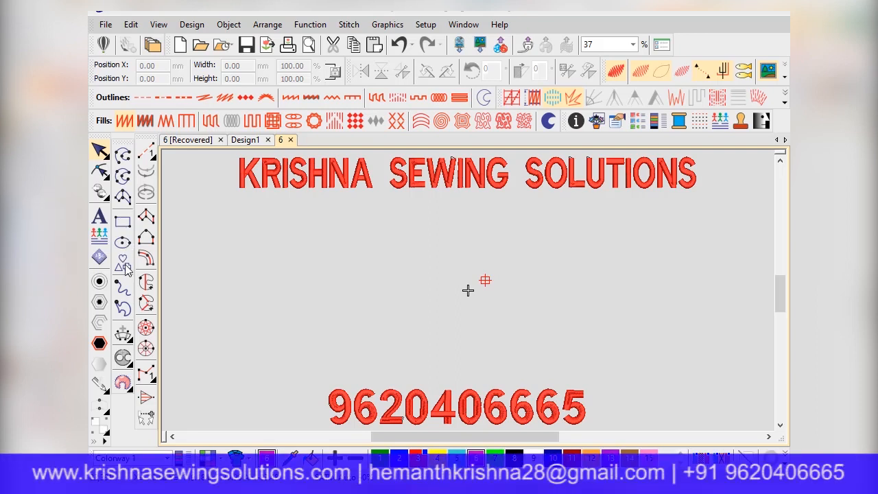
- Draw a rectangle about 63 by 45 mm in the empty area between the two lettering lines
left_click(122, 222)
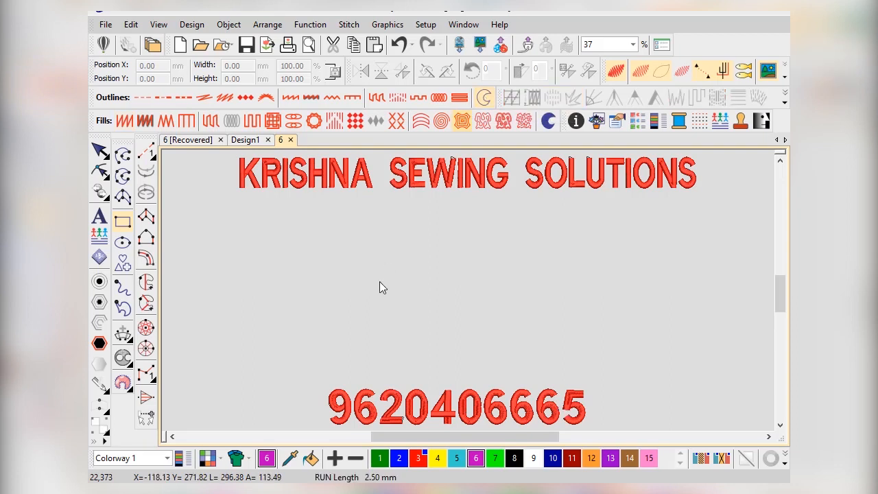
left_click(288, 250)
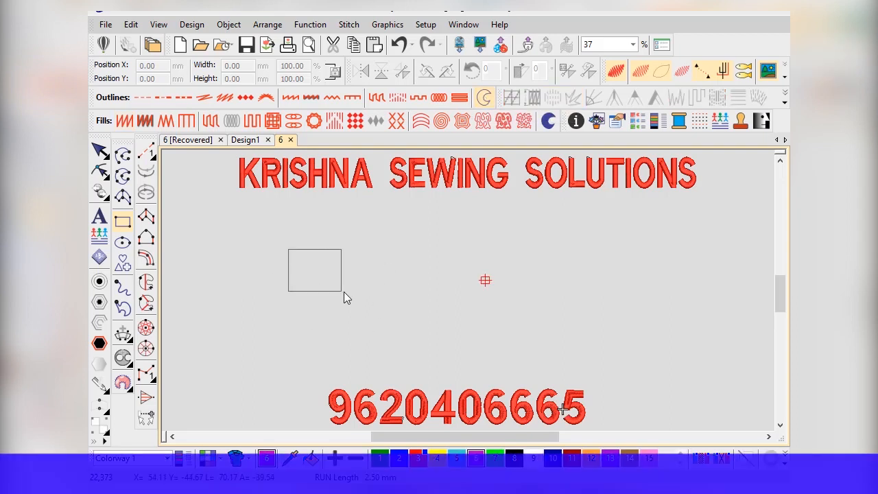
left_click(348, 292)
key("z")
scroll(317, 286, "up", 1)
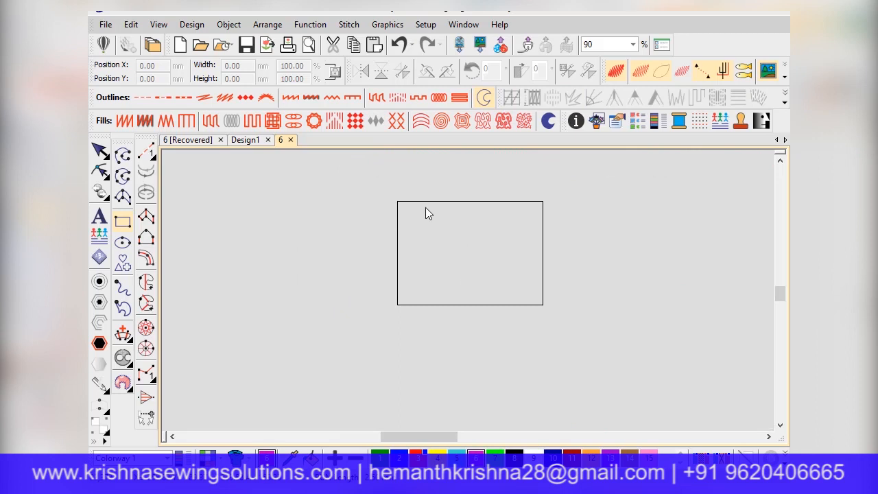
- Try a Satin fill and then a Tatami fill on the rectangle
left_click(100, 150)
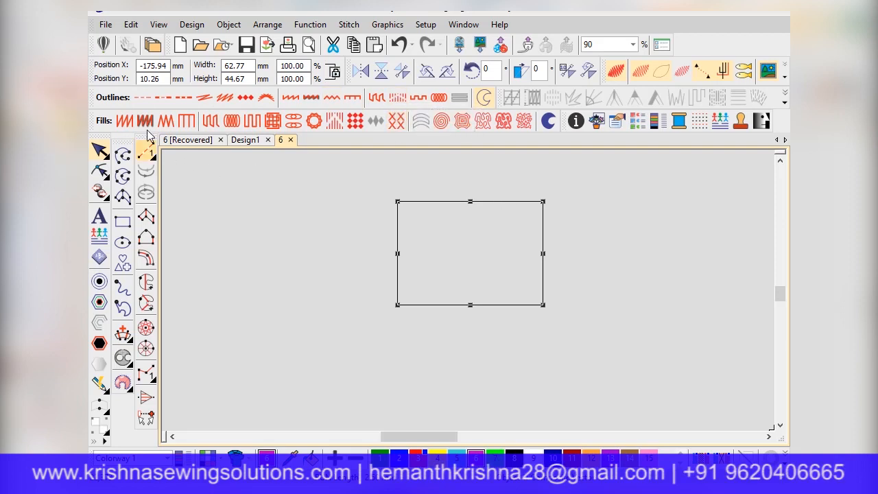
left_click(121, 122)
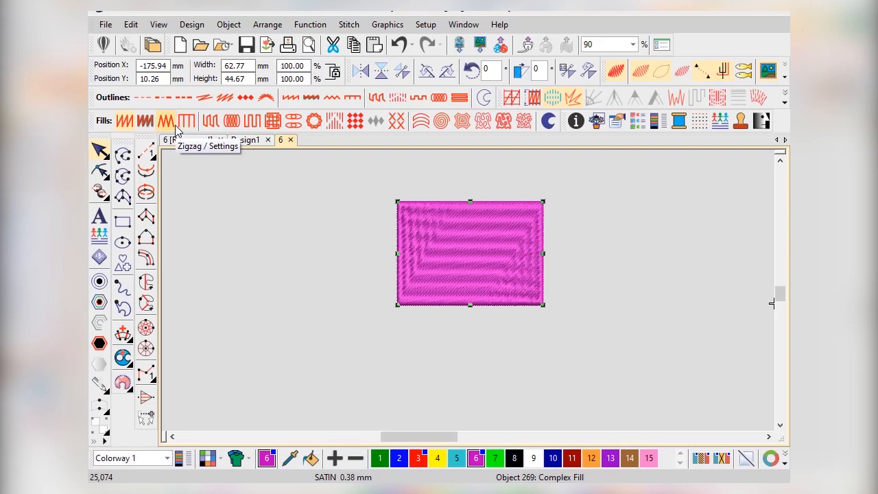
left_click(211, 120)
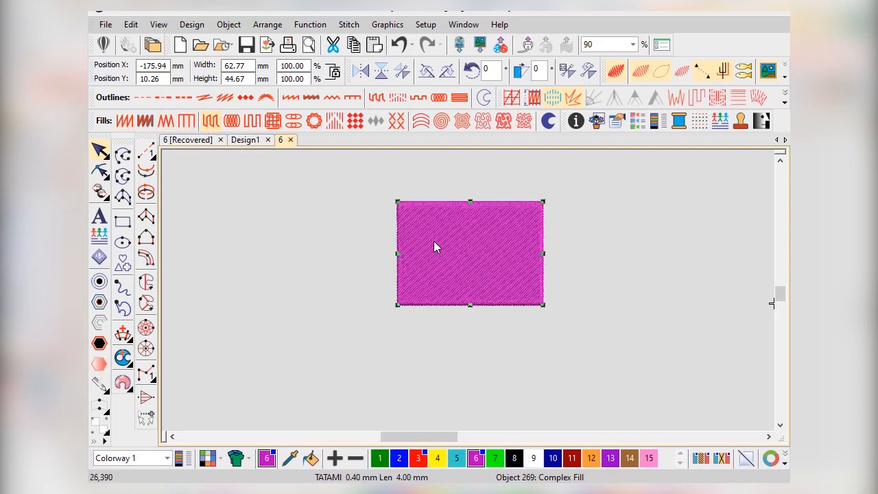
- Try several outline stitch types on the rectangle, starting with Run and ending with a diamond motif outline
left_click(139, 97)
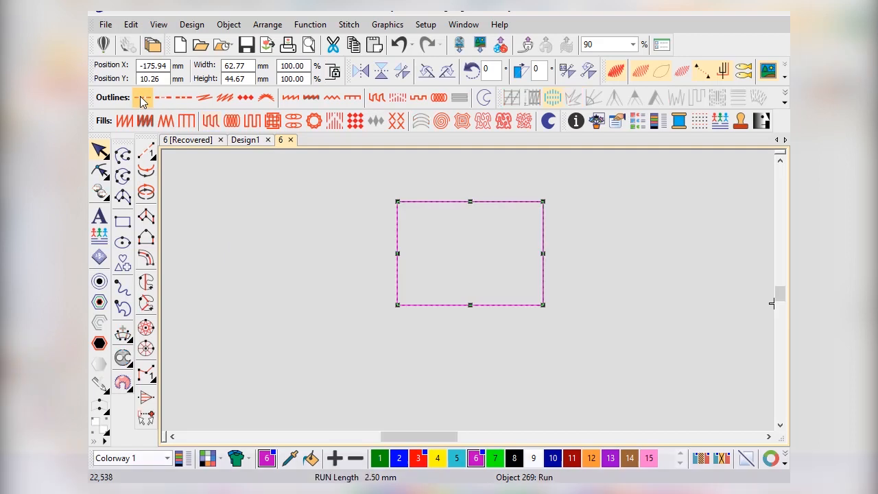
left_click(203, 96)
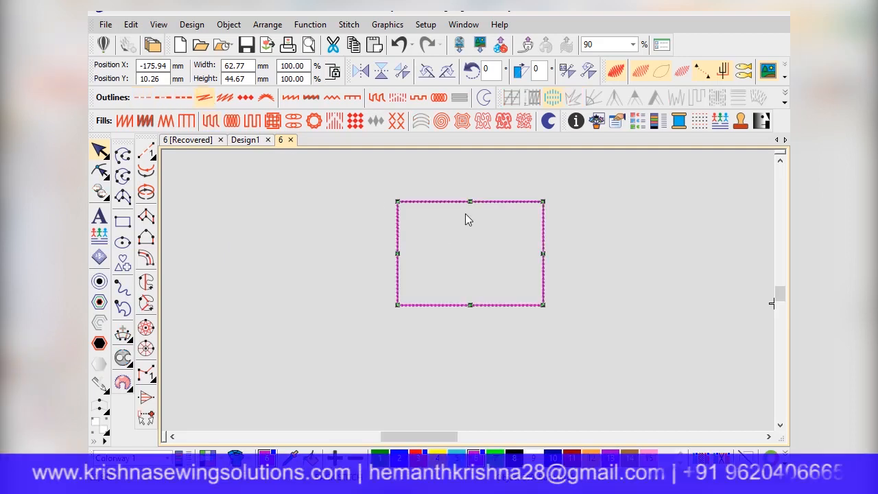
scroll(468, 295, "up", 3)
scroll(468, 296, "down", 2)
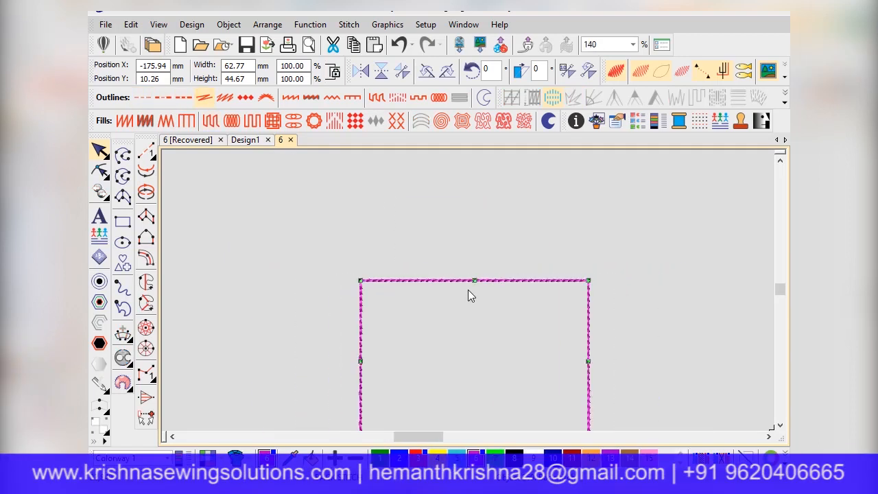
left_click(245, 97)
scroll(464, 300, "down", 1)
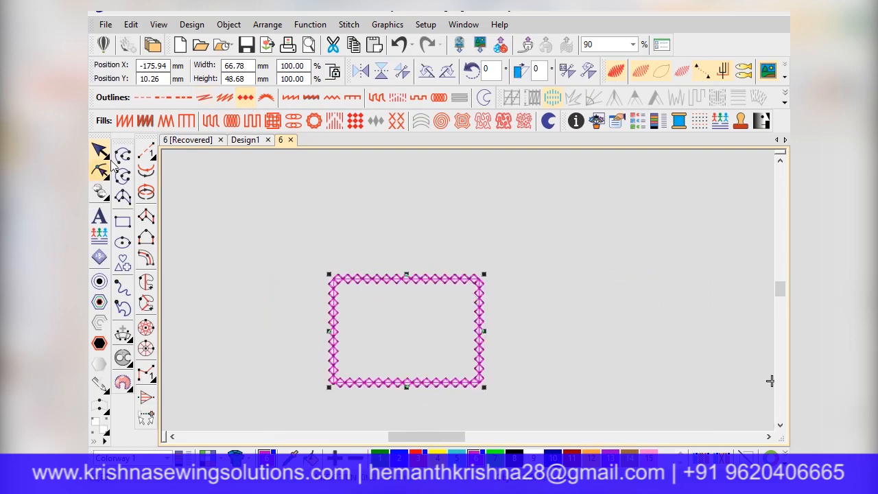
- Undo the trial fills and outlines on the rectangle and clear the selection
left_click(399, 44)
left_click(399, 45)
left_click(399, 44)
left_click(400, 44)
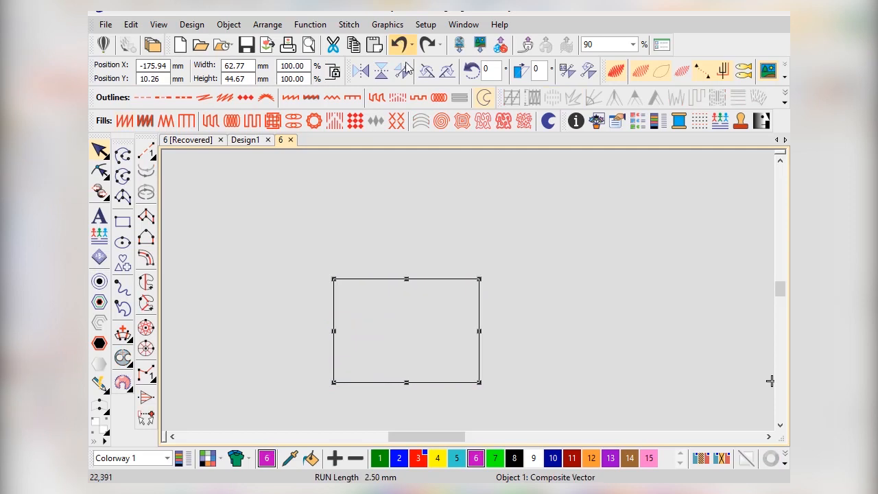
scroll(488, 336, "down", 1)
left_click(479, 296)
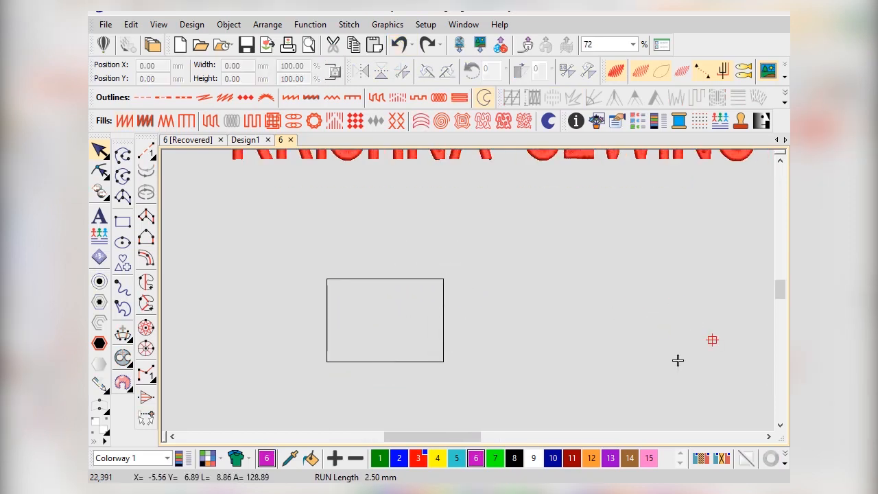
- Draw a slightly oval ellipse about 50 by 53 mm to the right of the rectangle
left_click(123, 245)
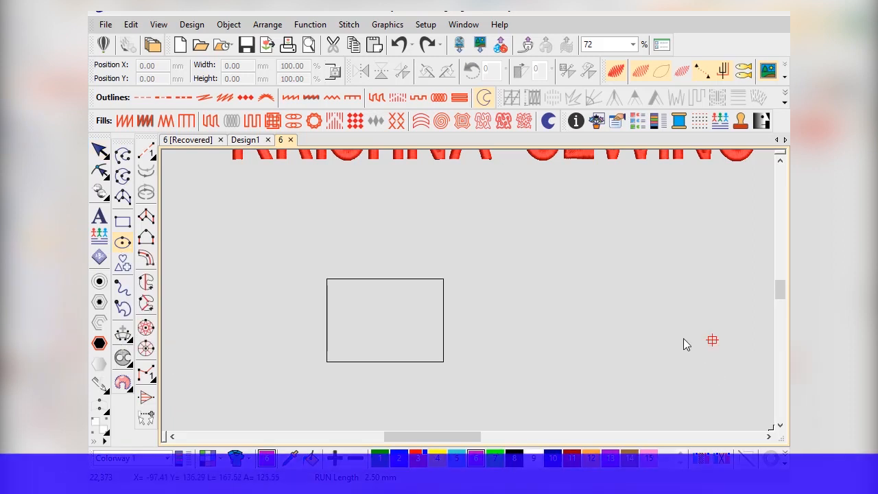
left_click(579, 311)
left_click(597, 360)
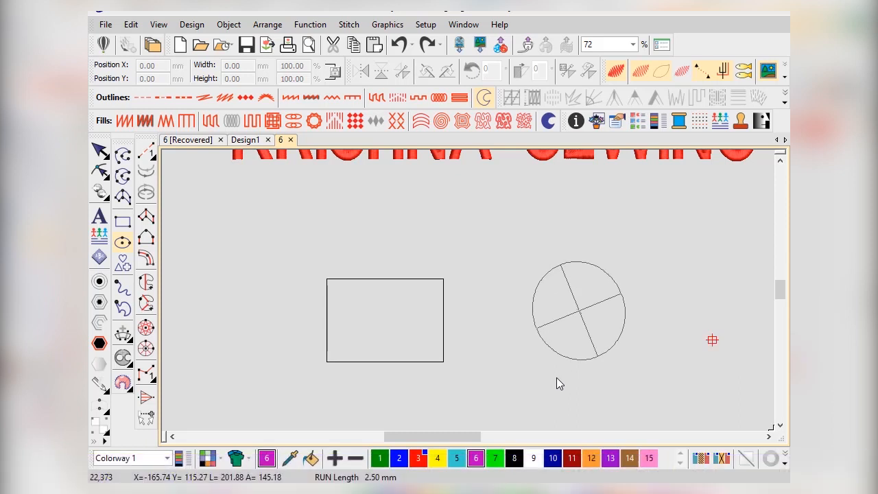
left_click(619, 347)
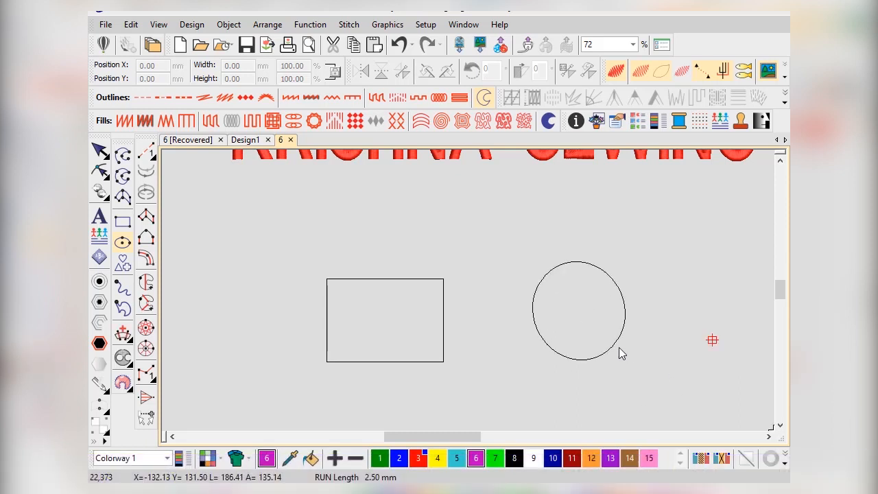
scroll(434, 259, "down", 1)
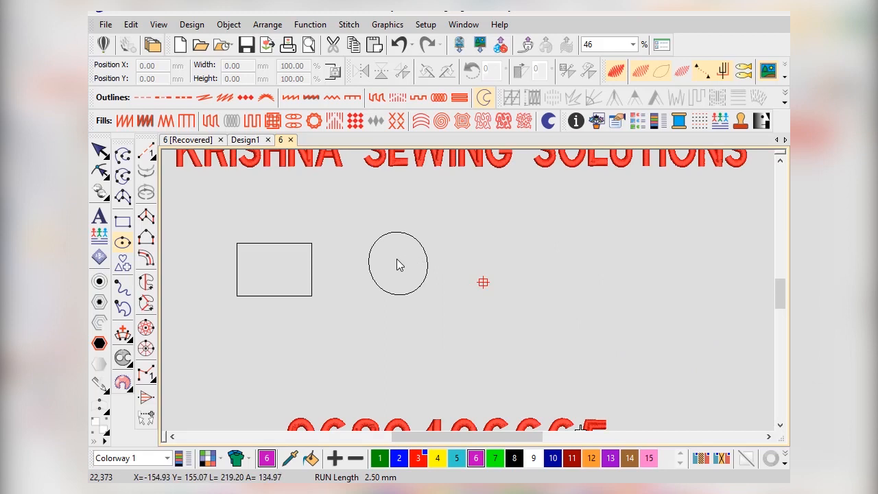
scroll(397, 263, "up", 1)
- Delete the ellipse beside the rectangle
left_click(101, 151)
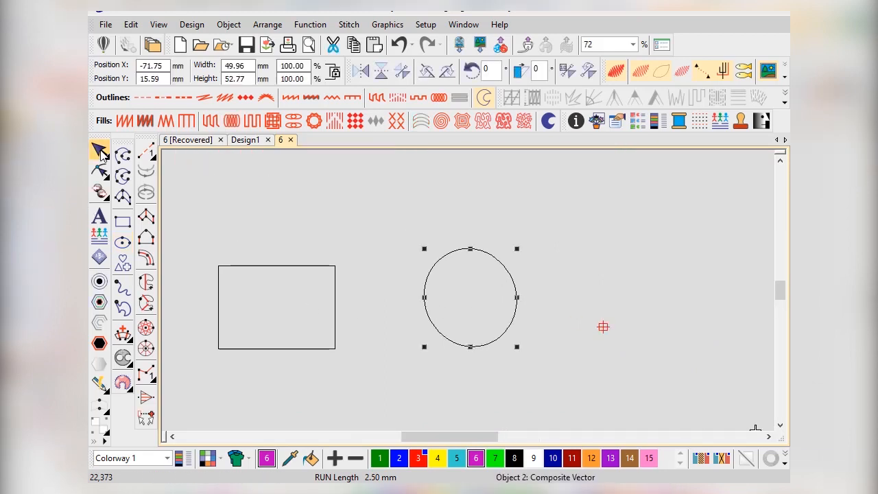
left_click(99, 171)
left_click(99, 151)
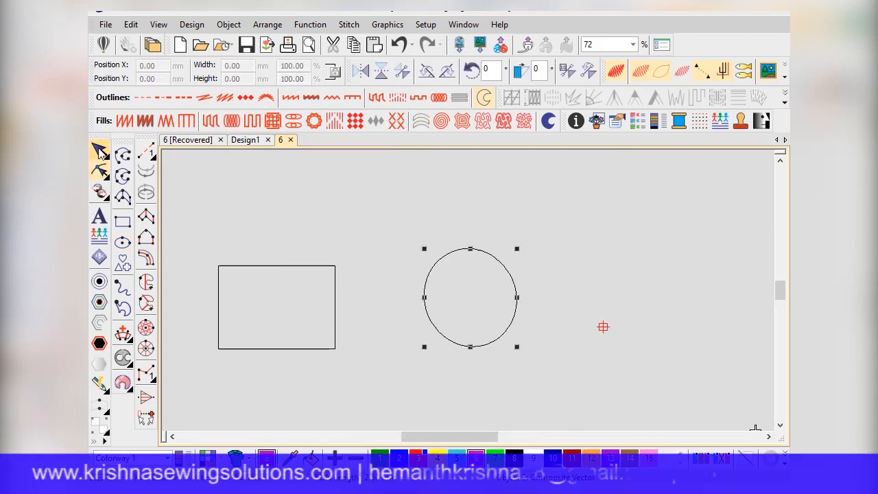
key("Delete")
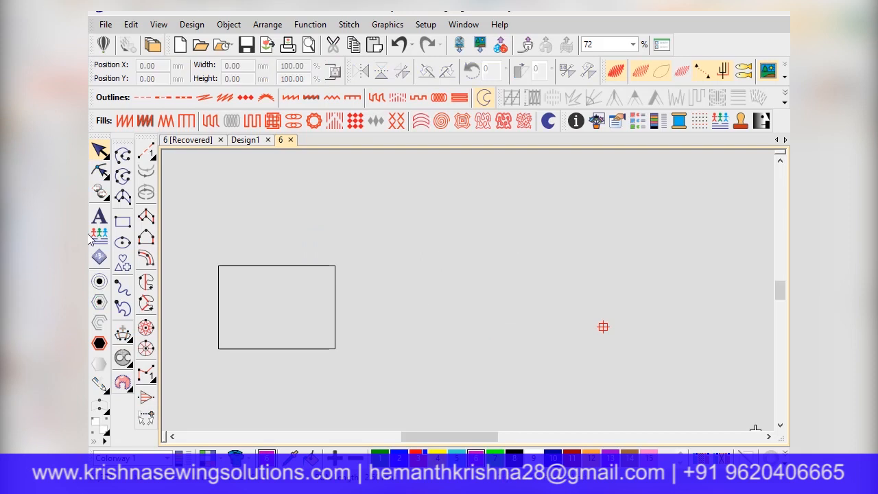
- Draw a true circle to the right of the rectangle
left_click(122, 242)
left_click(441, 311)
left_click(471, 353)
left_click(438, 380)
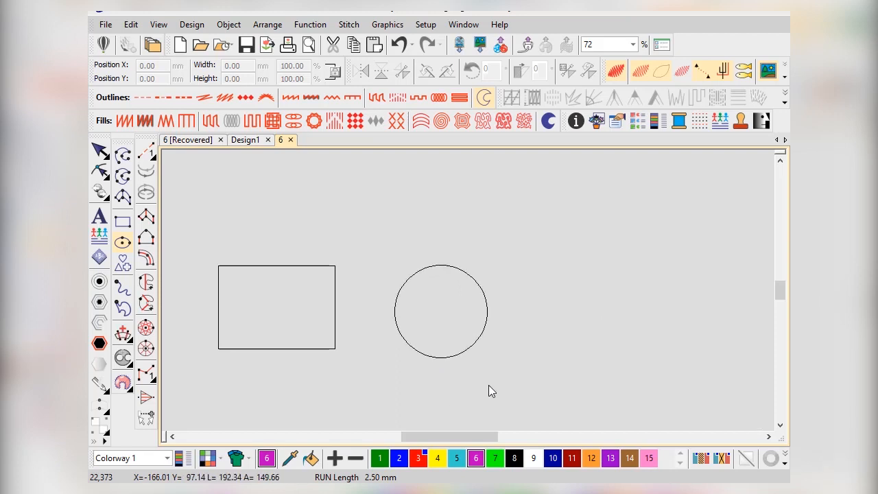
- Add the scalloped flower border shape B226 to the right of the circle
left_click(123, 265)
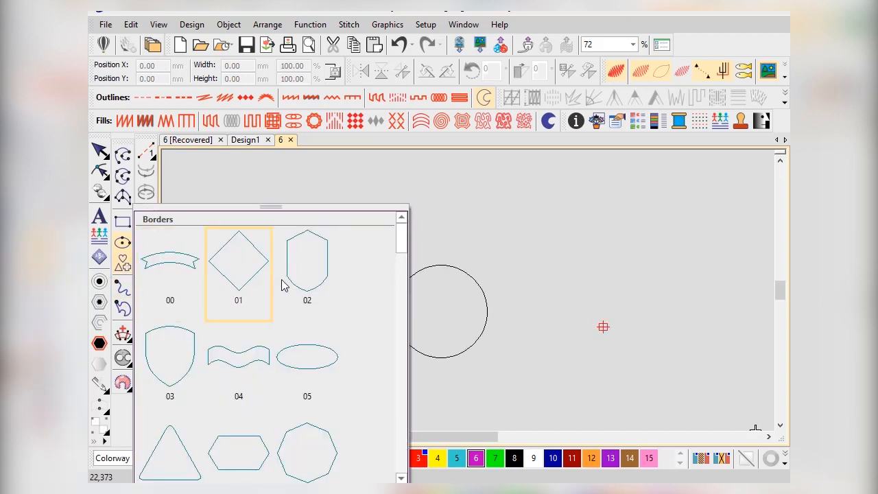
scroll(284, 284, "down", 6)
scroll(284, 284, "down", 15)
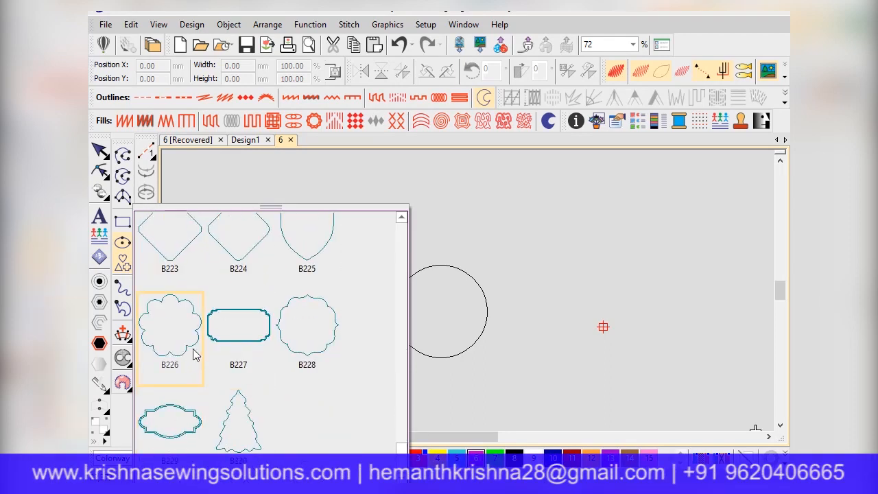
left_click(195, 352)
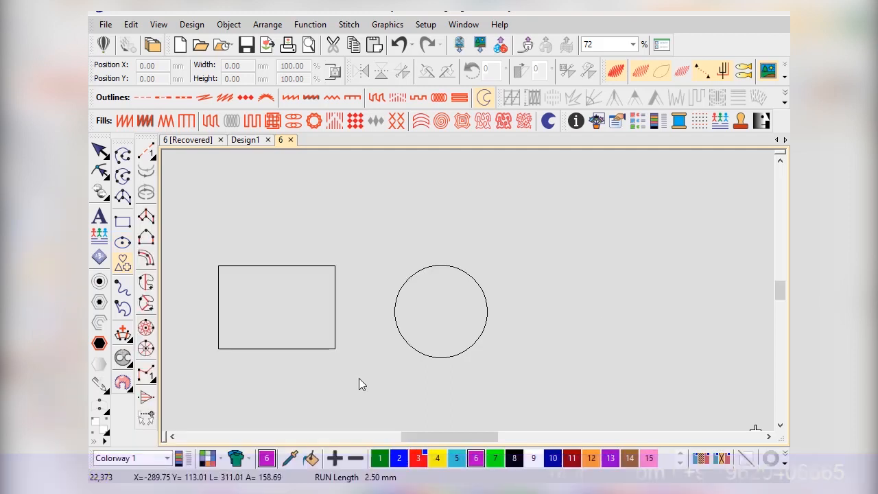
left_click_drag(523, 282, 615, 375)
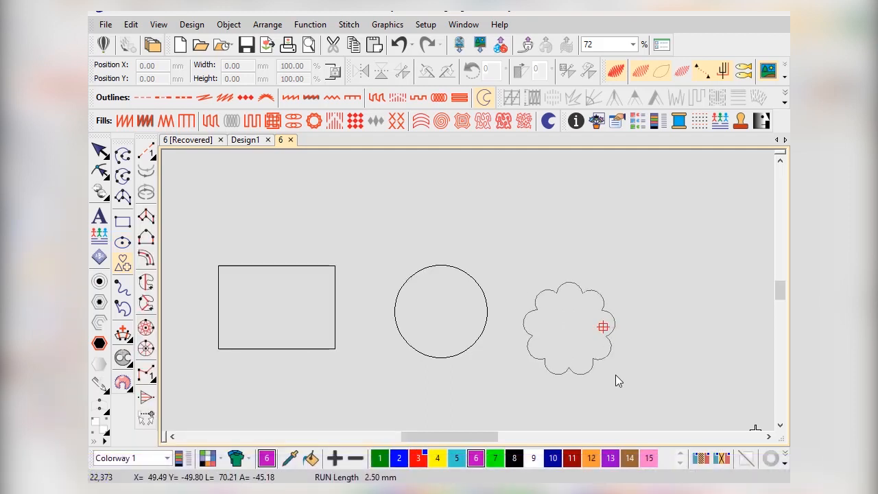
- Add a five-pointed star from the basic shapes to the right of the scalloped flower
left_click(123, 263)
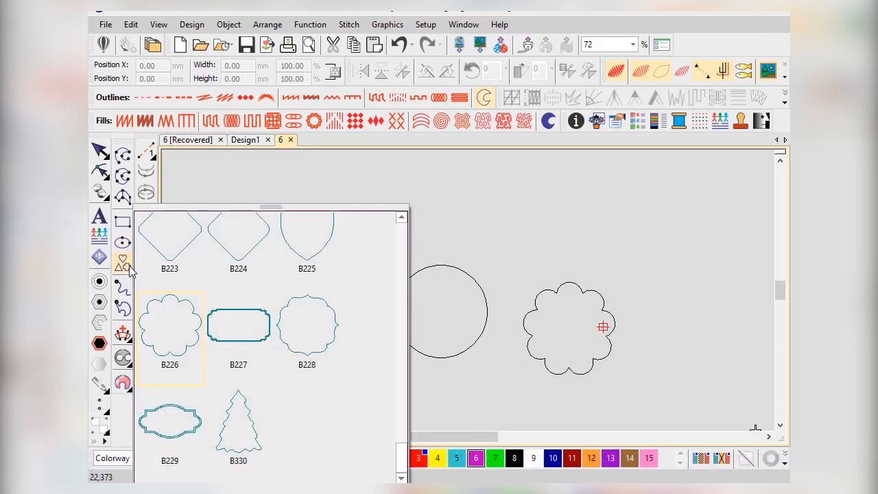
scroll(281, 330, "up", 5)
left_click(238, 354)
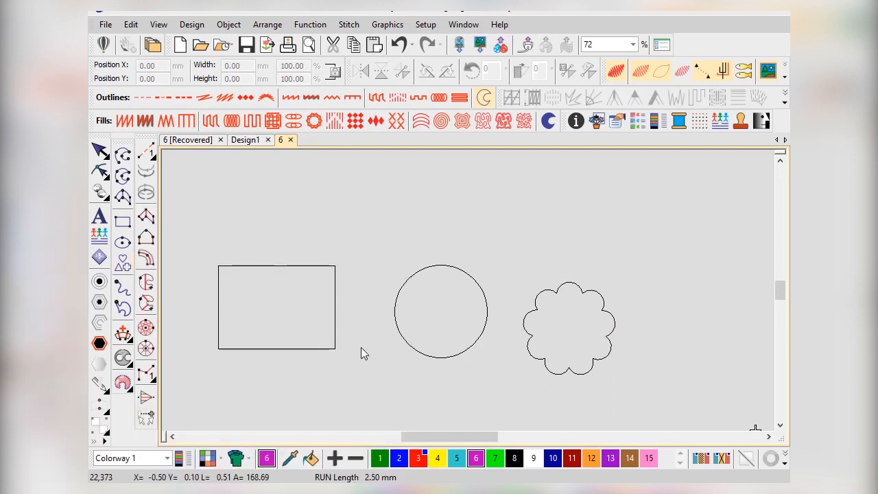
left_click_drag(651, 275, 611, 337)
scroll(285, 273, "down", 3)
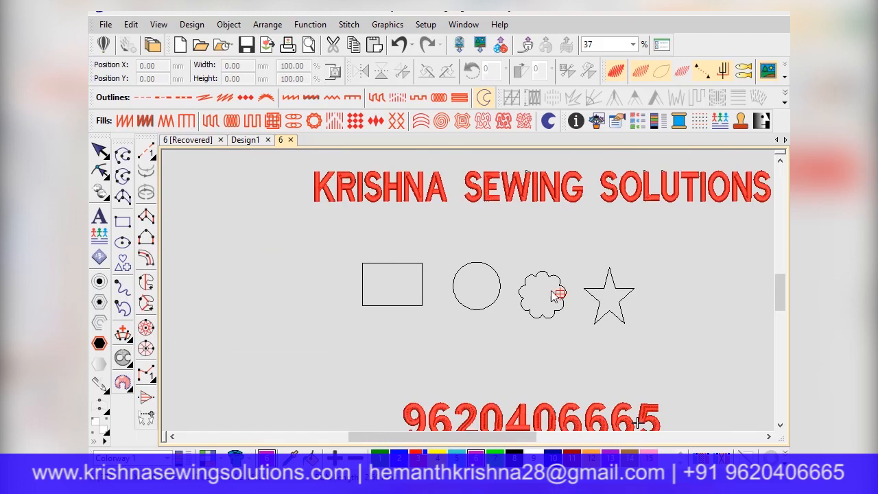
- Select the rectangle and apply a Program Split fill to it
scroll(479, 278, "up", 3)
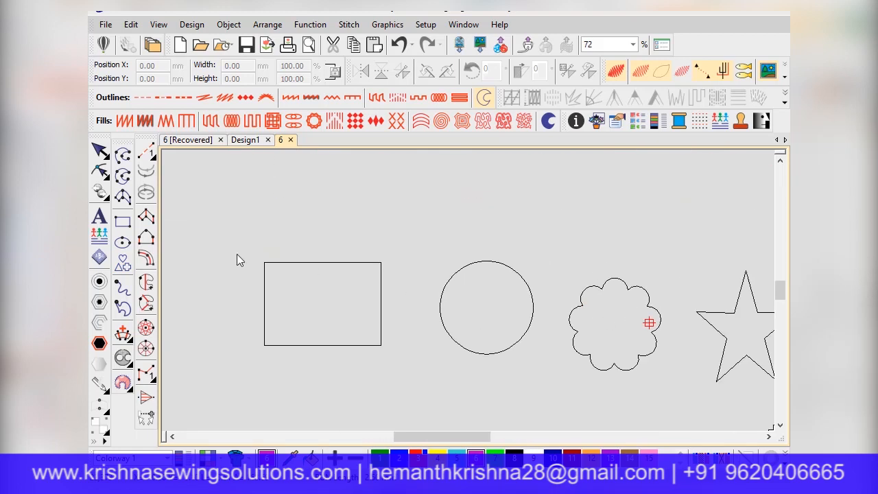
left_click(98, 150)
left_click(322, 263)
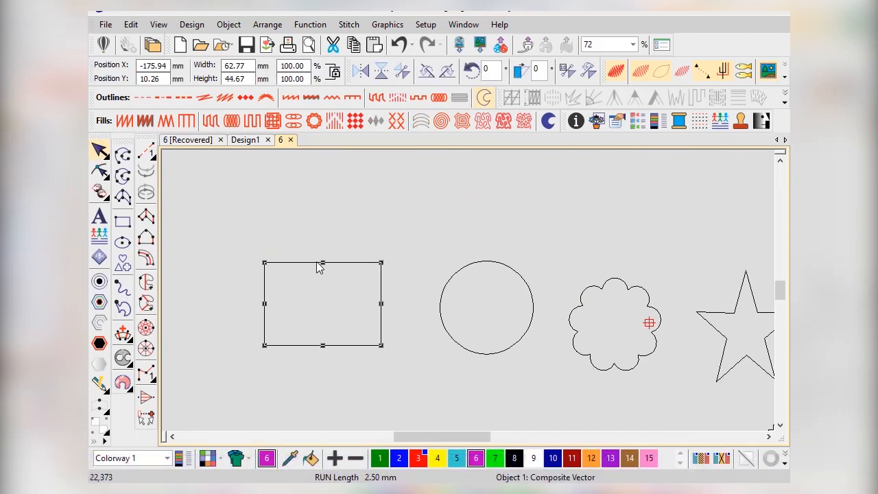
scroll(319, 312, "up", 2)
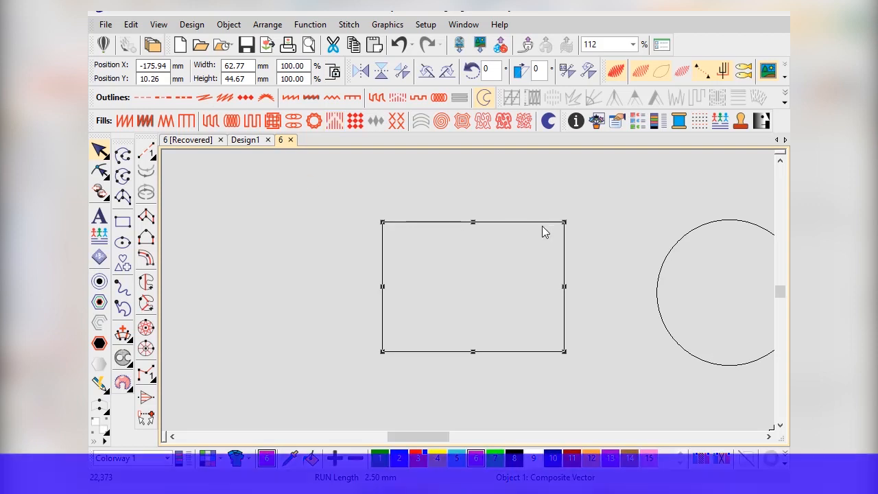
left_click(336, 121)
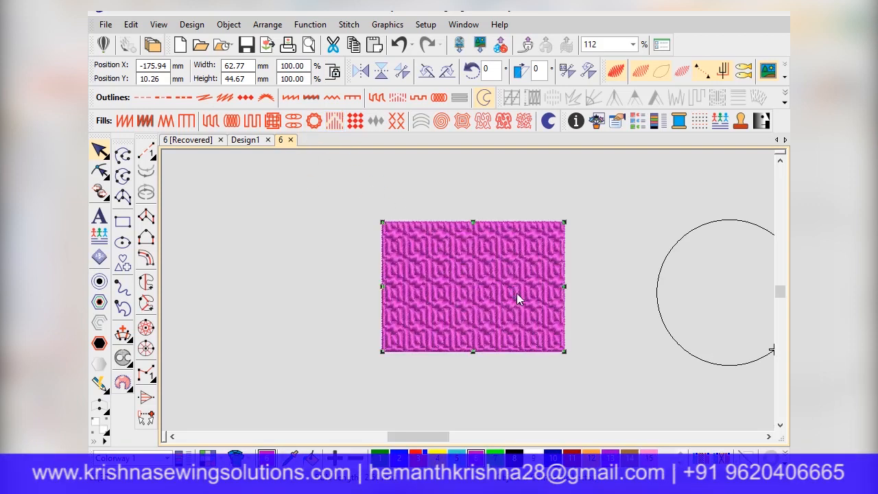
- Open the rectangle's Program Split pattern library, try the BASKET and BLOCKS1 patterns, and apply the BRICK pattern
scroll(453, 268, "up", 4)
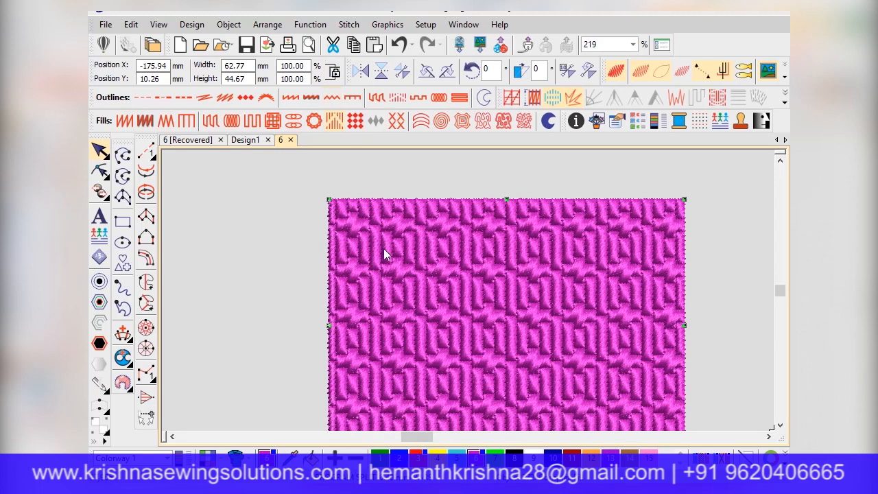
scroll(549, 246, "up", 3)
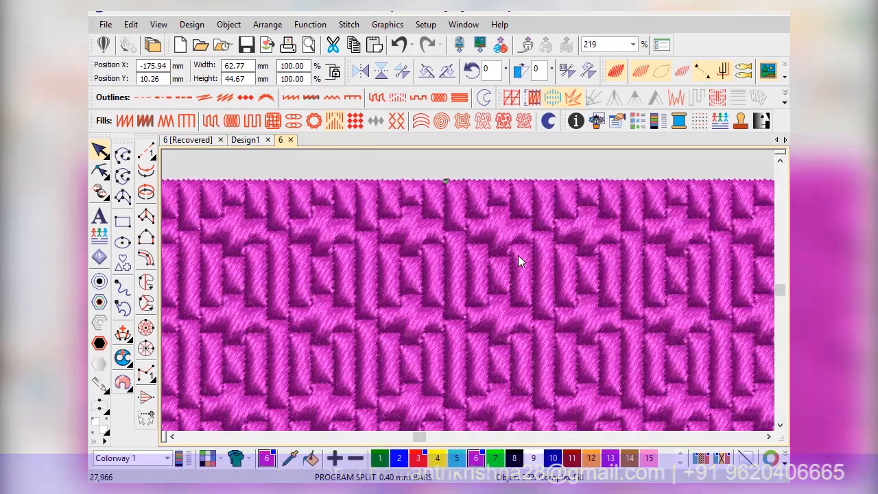
scroll(518, 255, "down", 3)
scroll(468, 298, "down", 2)
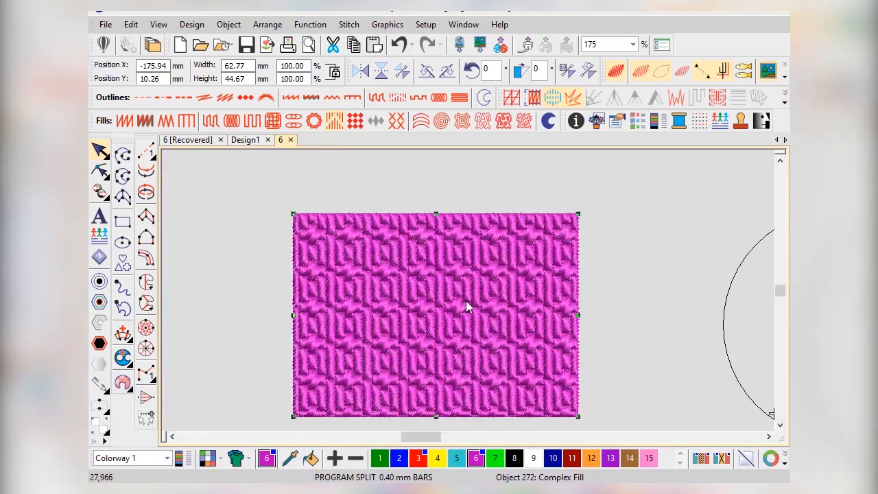
right_click(332, 119)
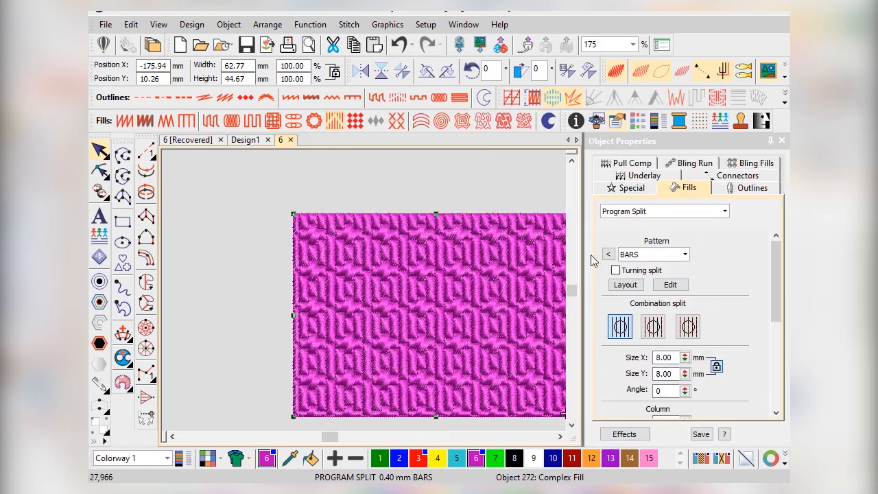
left_click(608, 255)
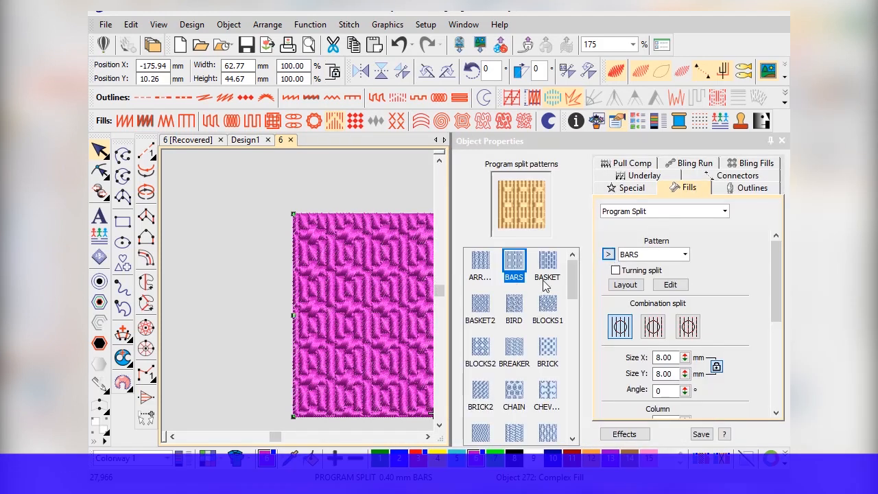
left_click(552, 268)
left_click(547, 304)
left_click(547, 346)
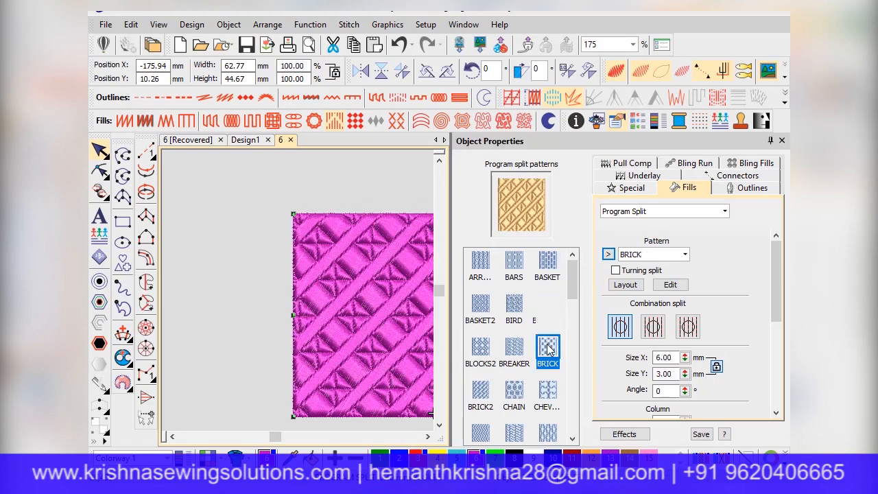
scroll(372, 329, "down", 2)
scroll(335, 272, "up", 1)
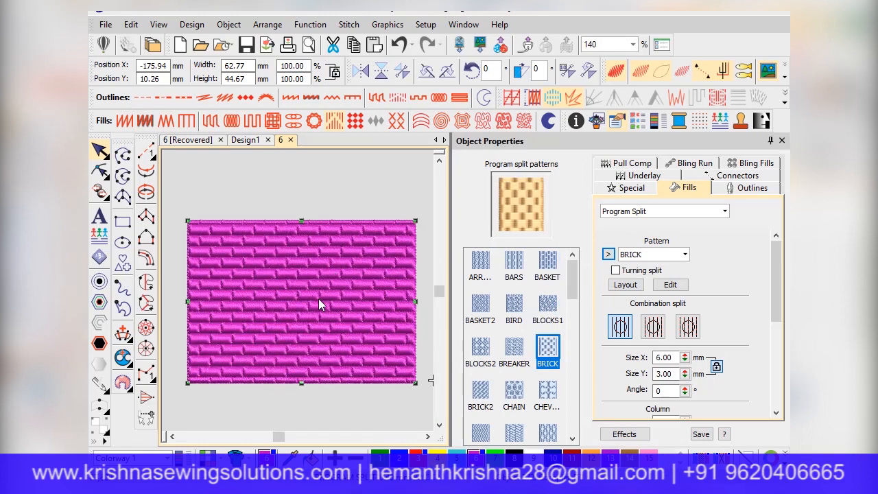
- Reshape the rectangle's fill by swinging its stitch angle line to horizontal along the lower edge
left_click(99, 170)
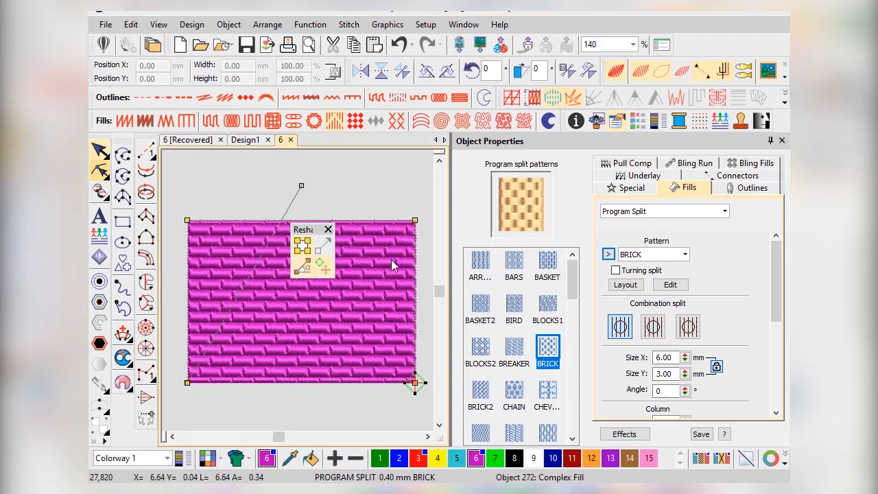
left_click_drag(309, 180, 416, 385)
left_click(101, 151)
scroll(390, 356, "down", 1)
scroll(197, 254, "up", 1)
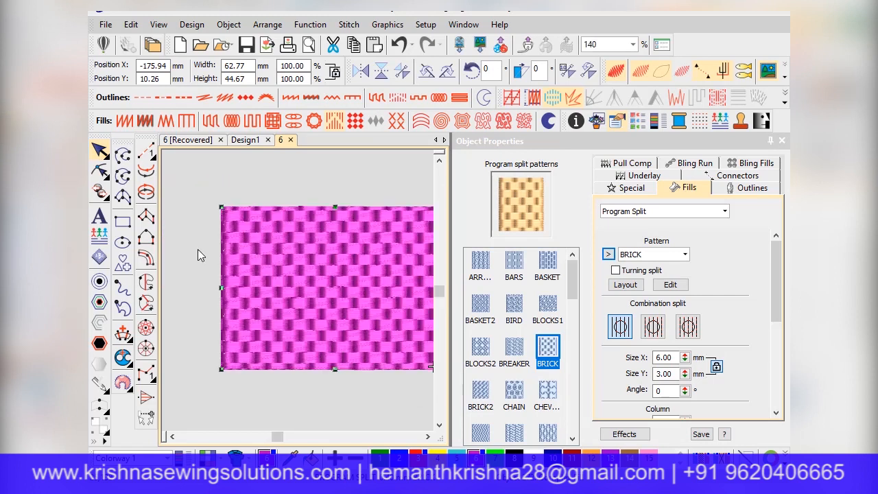
scroll(365, 288, "down", 1)
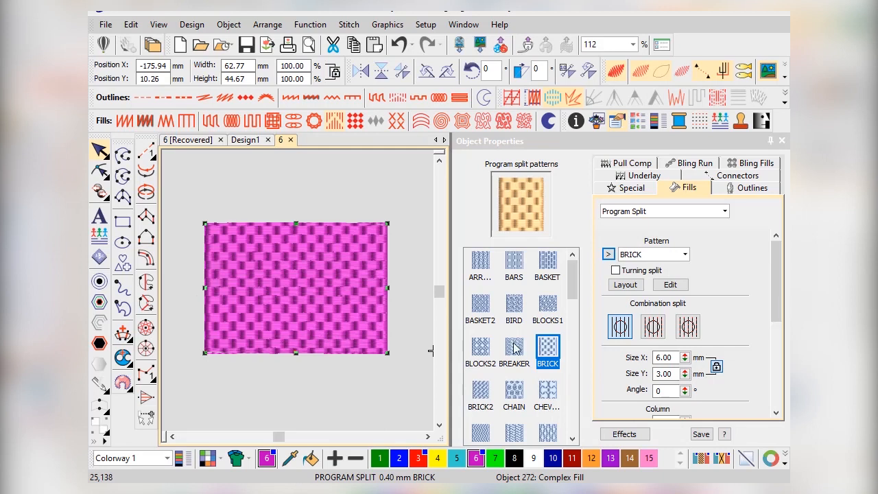
- Try the HEXAGON, DIAMOND, FLAME and KEYHOLE Program Split patterns on the rectangle
scroll(542, 350, "down", 1)
scroll(548, 350, "down", 3)
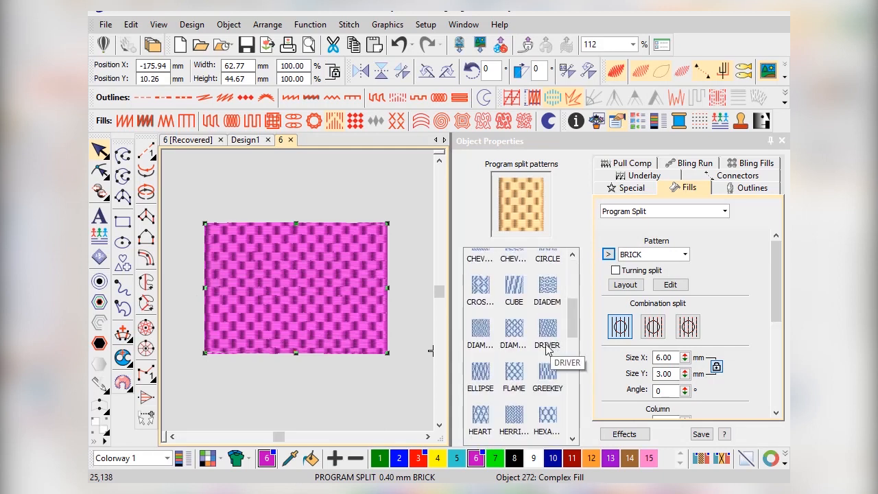
left_click(545, 416)
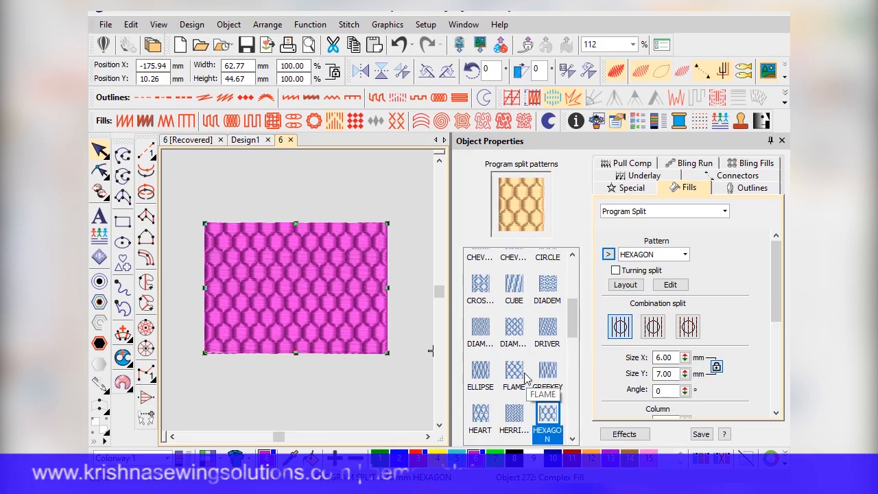
left_click(514, 328)
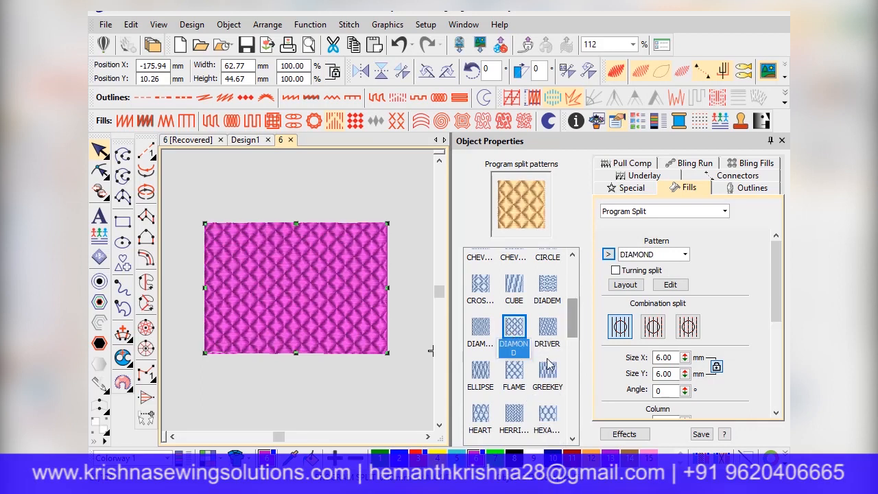
left_click(514, 371)
scroll(529, 377, "down", 3)
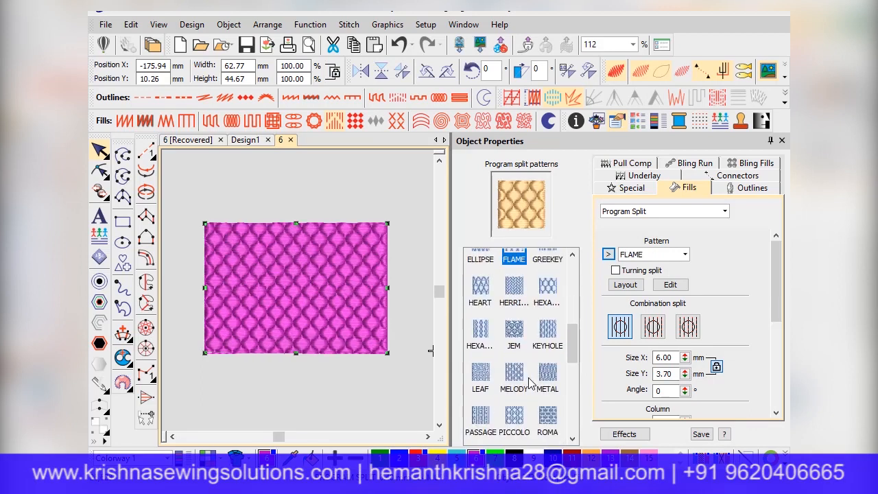
left_click(548, 302)
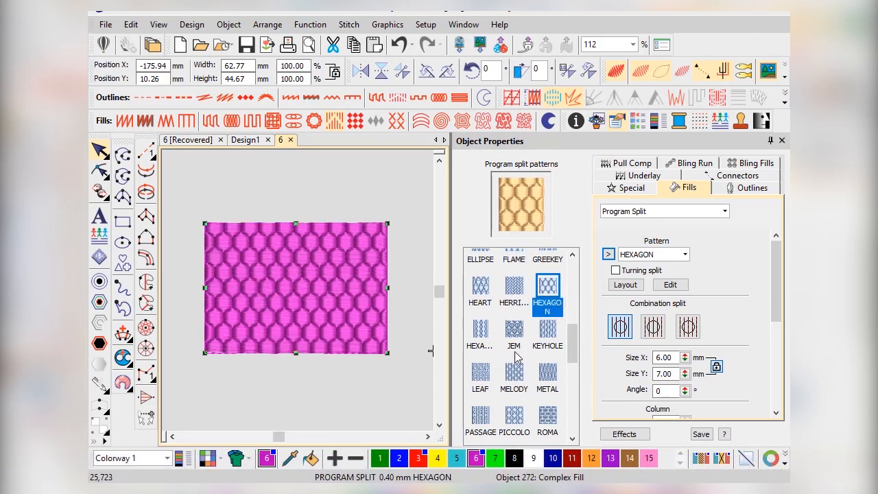
left_click(553, 339)
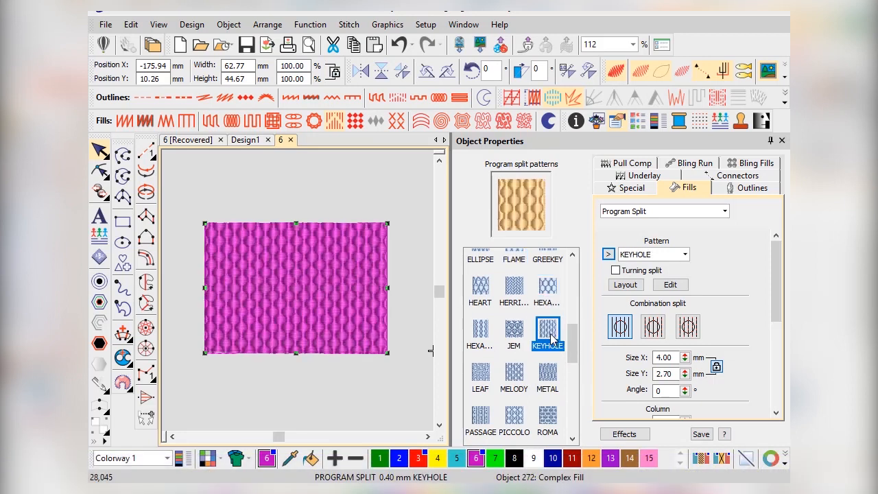
- Try the SCALE pattern on the rectangle, apply SCALE2, and deselect the rectangle
scroll(521, 390, "down", 3)
left_click(515, 397)
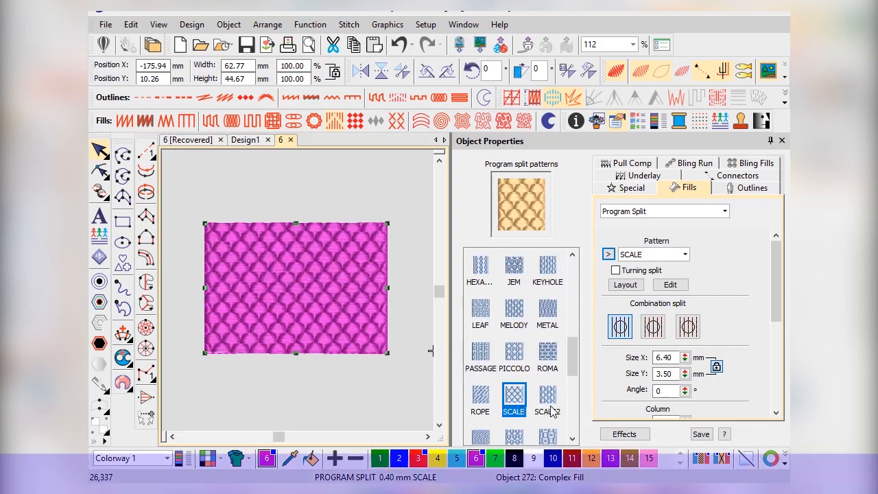
left_click(549, 396)
scroll(330, 294, "down", 1)
left_click(399, 373)
- Select the circle beside the rectangle and apply a Spiral fill to it
scroll(373, 336, "down", 2)
scroll(457, 227, "up", 2)
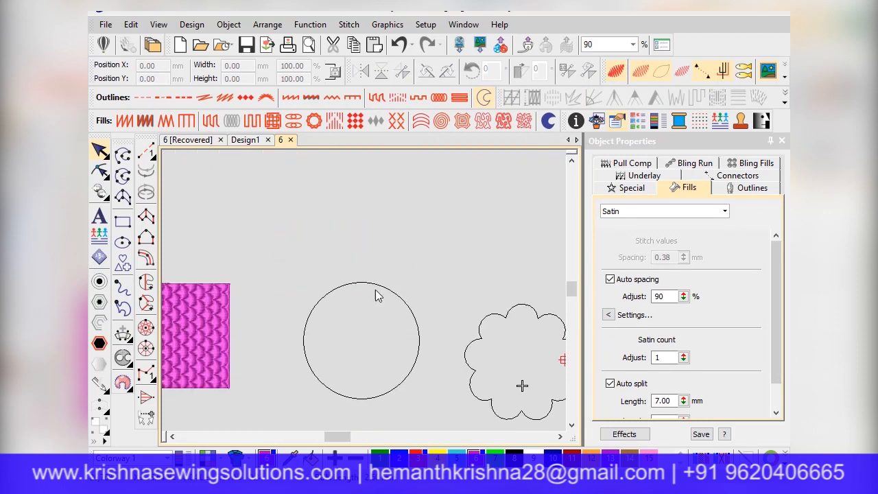
scroll(377, 292, "up", 3)
scroll(312, 317, "up", 2)
scroll(391, 292, "down", 3)
scroll(440, 259, "down", 1)
scroll(376, 271, "up", 1)
left_click(385, 249)
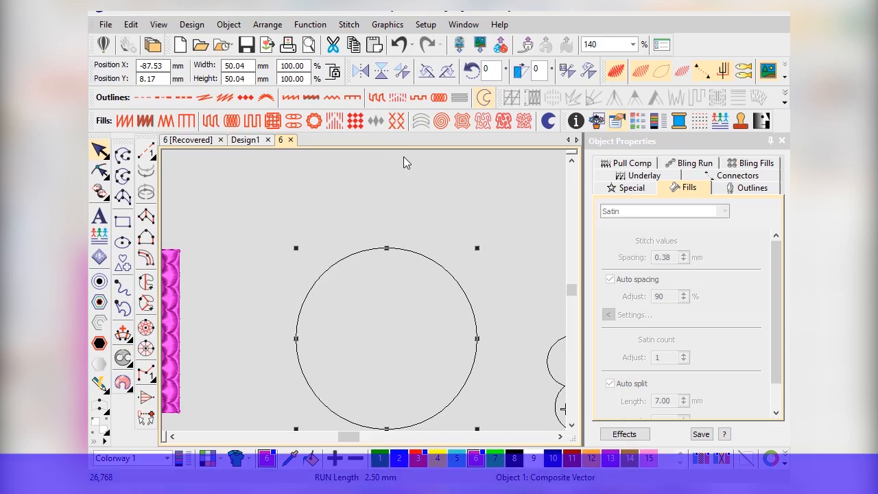
left_click(442, 121)
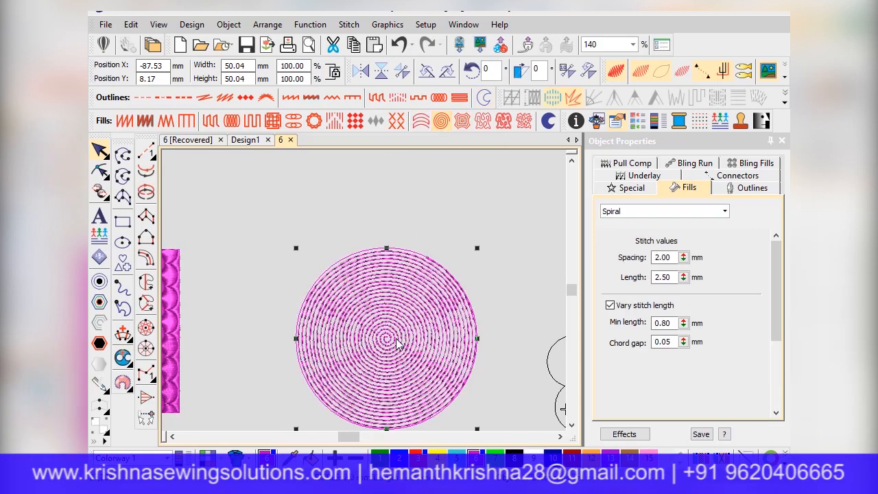
- Reshape the spiral-filled circle by moving the spiral's centre point toward the circle's upper right
scroll(363, 295, "up", 1)
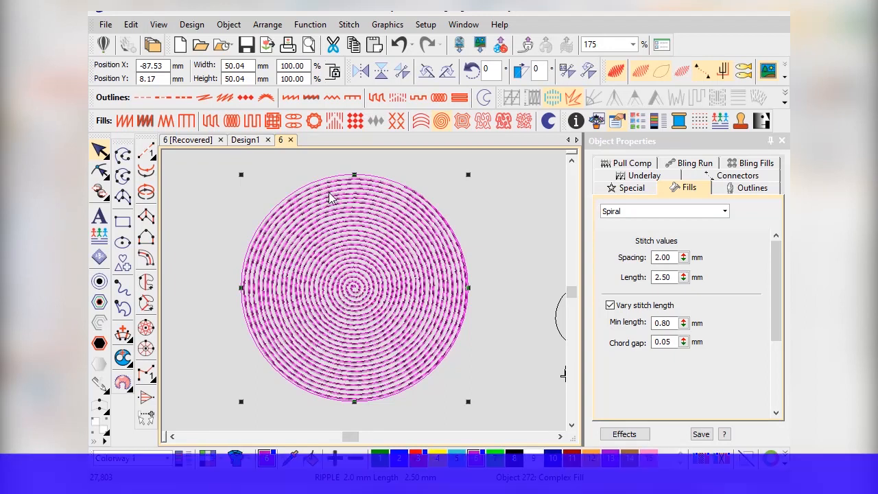
scroll(365, 293, "down", 3)
scroll(355, 322, "up", 3)
left_click(99, 170)
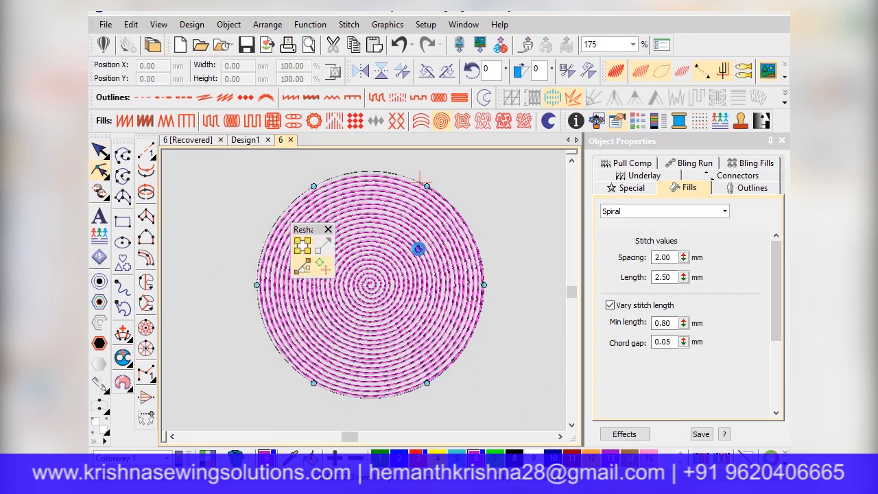
left_click_drag(419, 249, 418, 249)
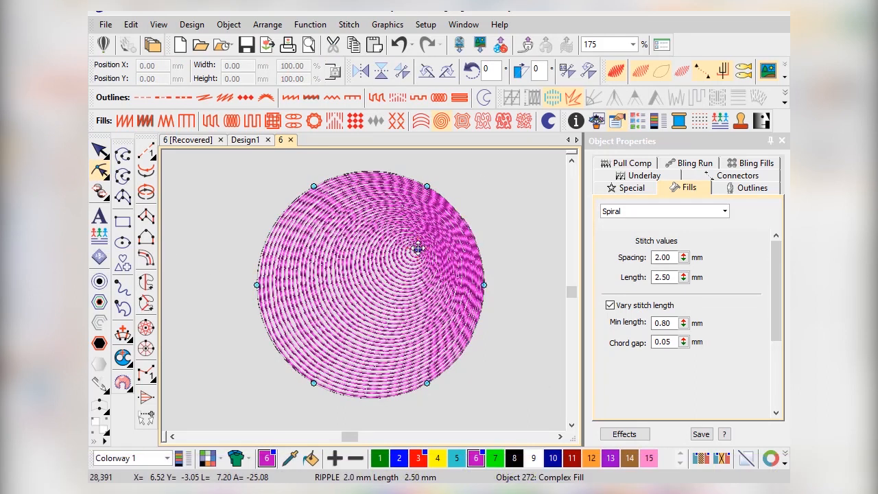
scroll(437, 253, "down", 4)
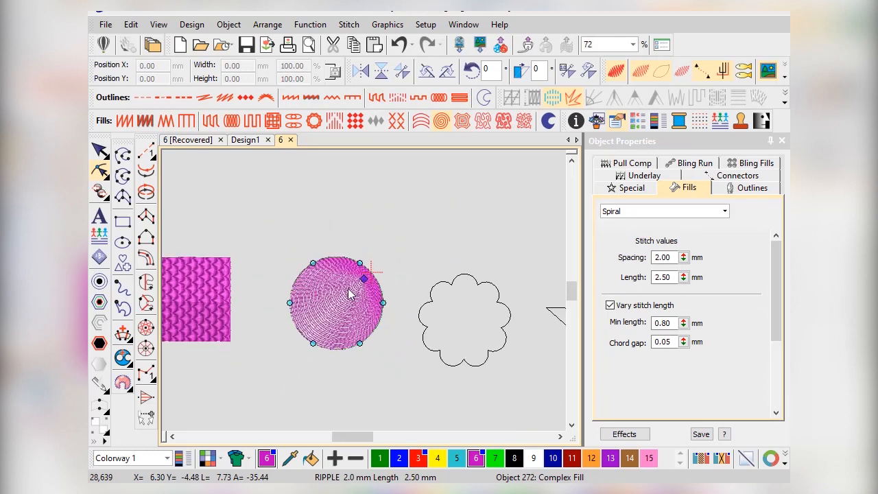
scroll(349, 294, "up", 2)
scroll(369, 288, "up", 1)
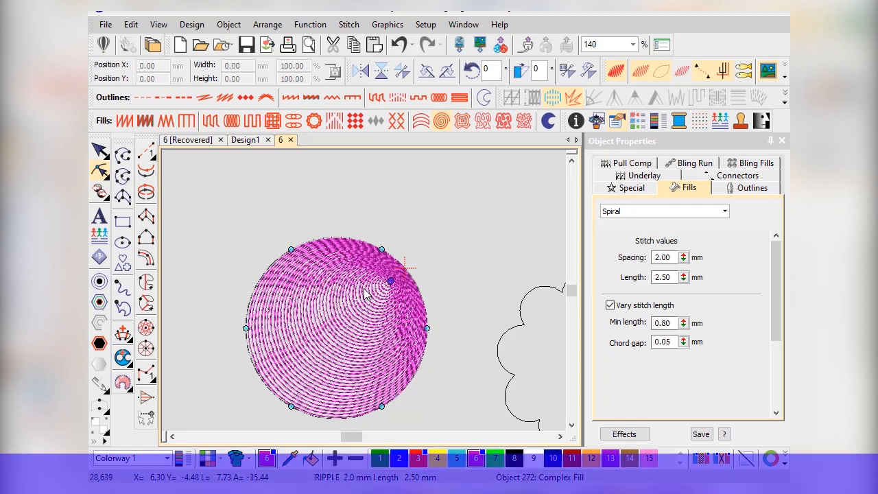
- Try the spiral's centre point close to the circle's top edge and slightly left of the middle
left_click_drag(390, 283, 357, 260)
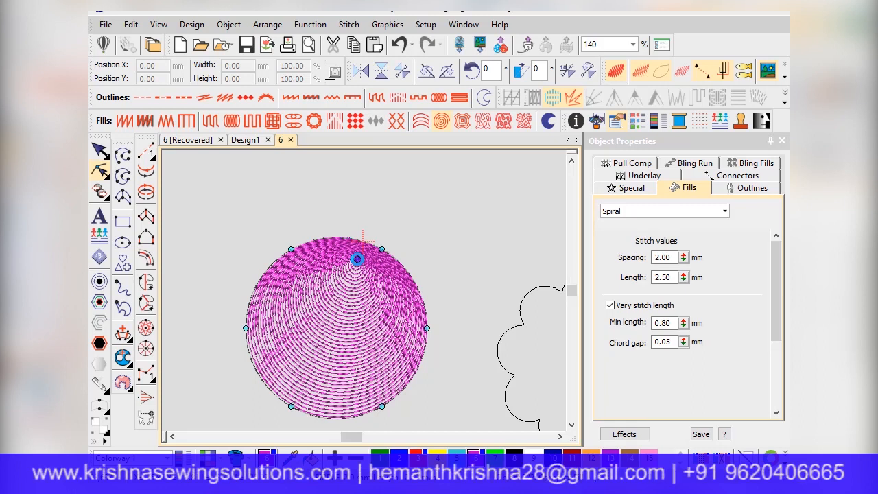
scroll(365, 297, "down", 6)
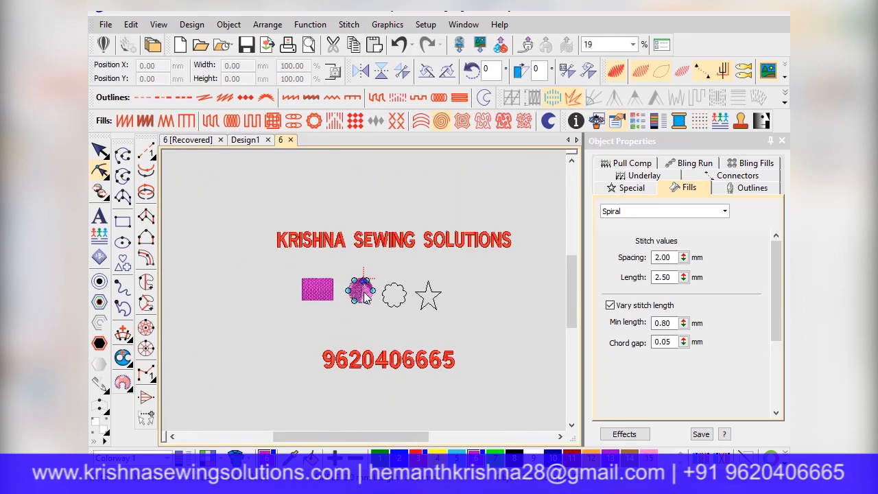
scroll(363, 291, "up", 6)
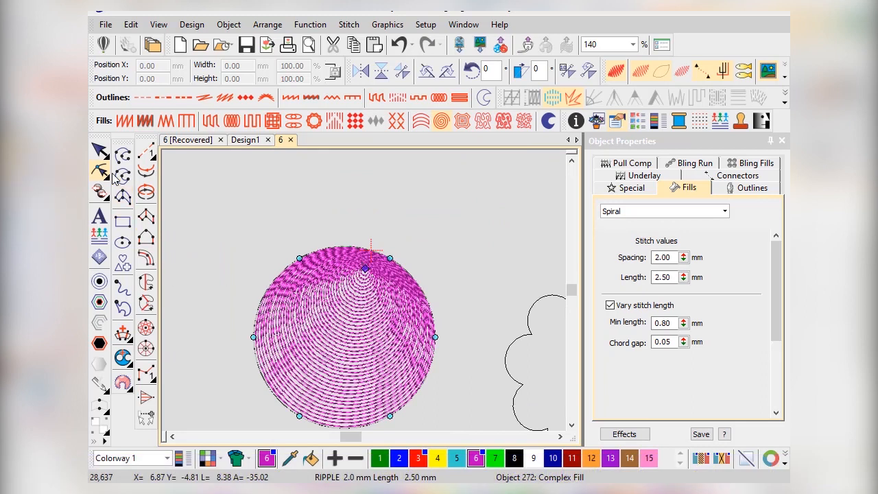
scroll(354, 279, "up", 1)
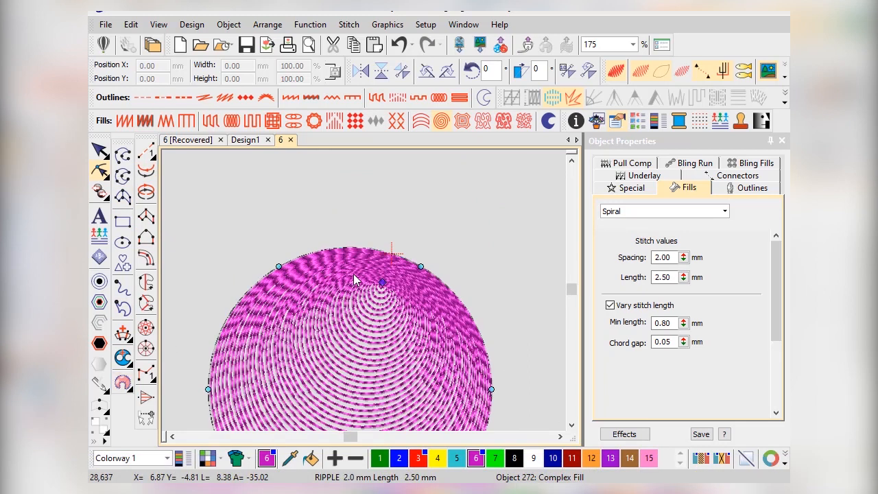
left_click_drag(382, 281, 323, 277)
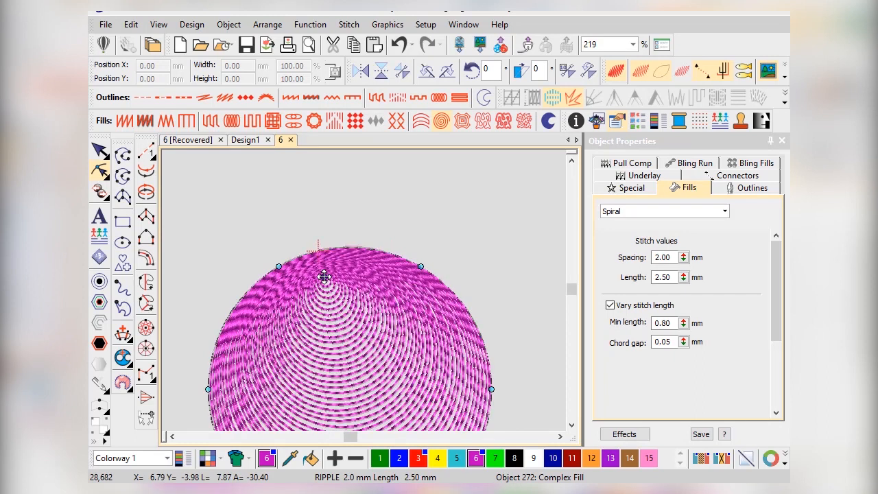
- Move the spiral's centre point to the circle's lower left and inspect the resulting stitches up close
scroll(366, 296, "down", 2)
left_click_drag(360, 273, 337, 336)
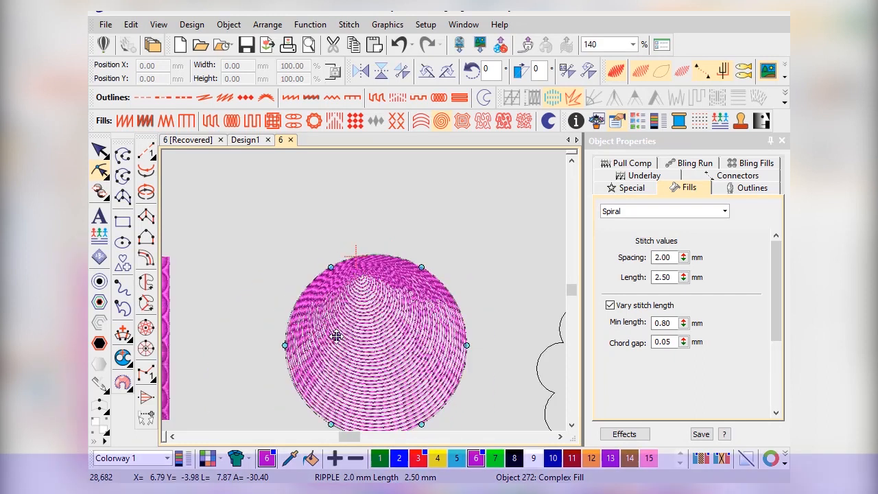
scroll(329, 379, "up", 1)
scroll(366, 297, "up", 2)
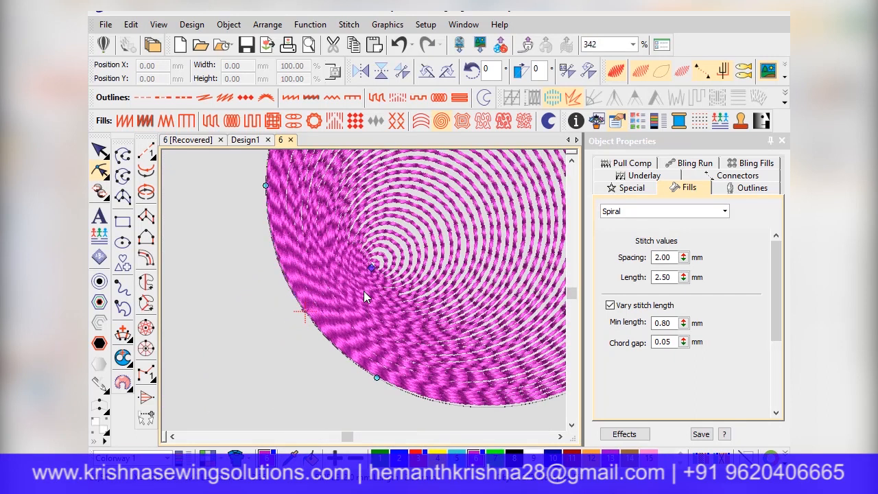
scroll(382, 307, "down", 2)
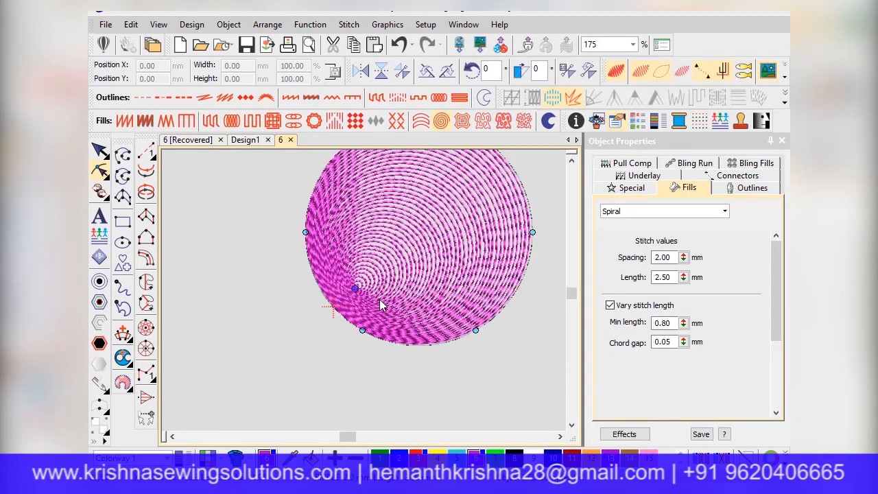
scroll(371, 284, "down", 1)
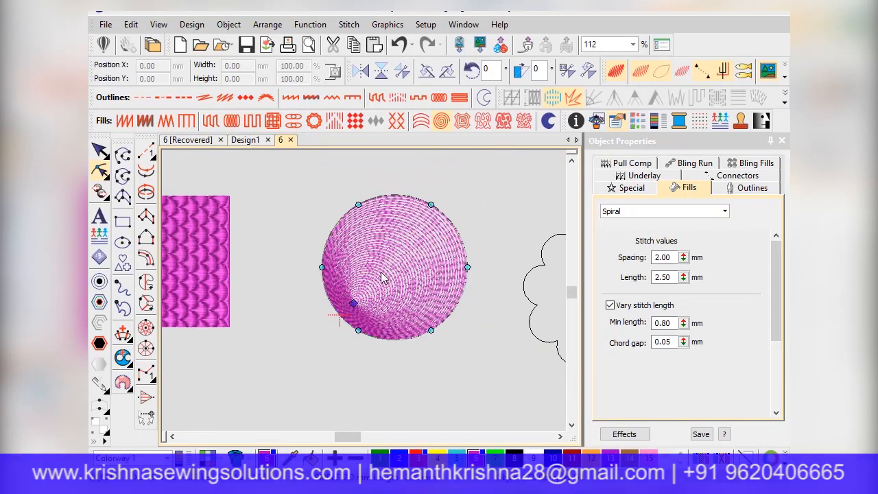
scroll(357, 298, "up", 3)
scroll(381, 323, "up", 2)
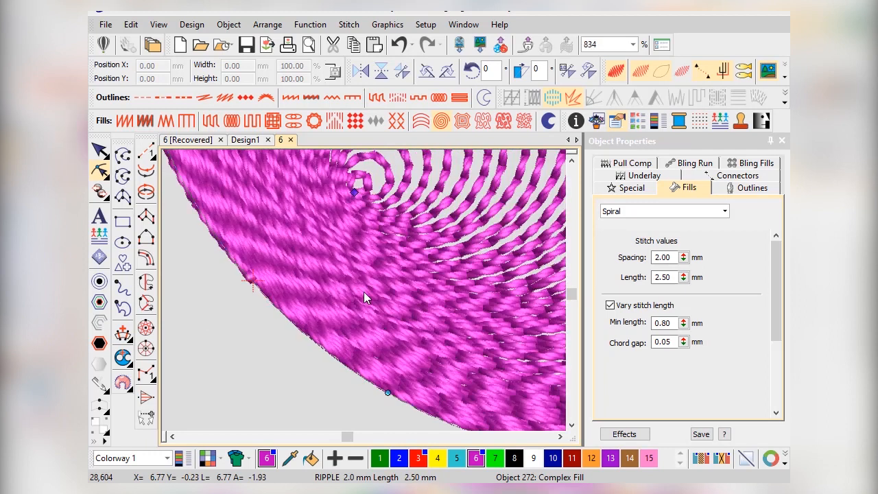
- Widen the stitch spacing of the circle's Spiral fill to 5.66 mm and deselect the circle
scroll(317, 292, "down", 1)
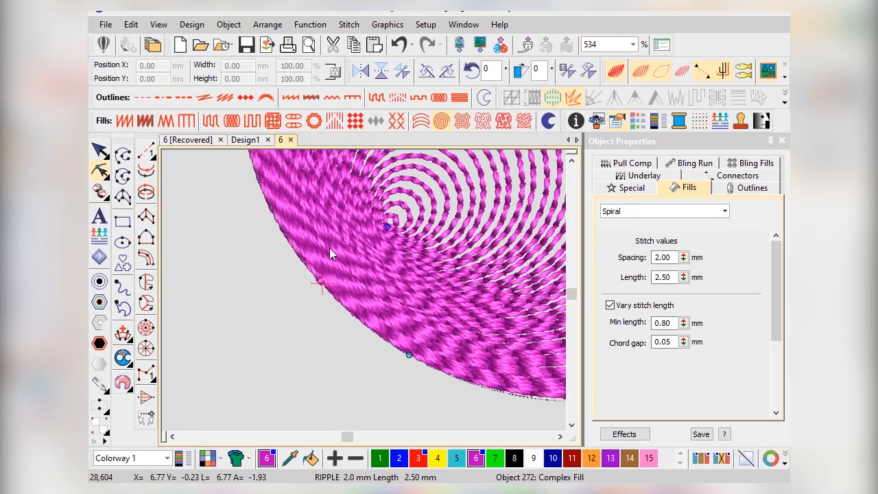
scroll(400, 312, "down", 1)
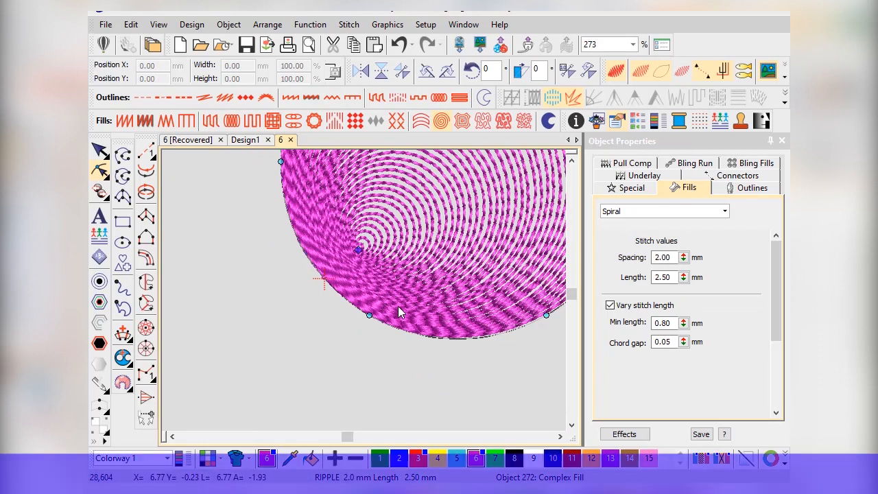
scroll(365, 288, "down", 1)
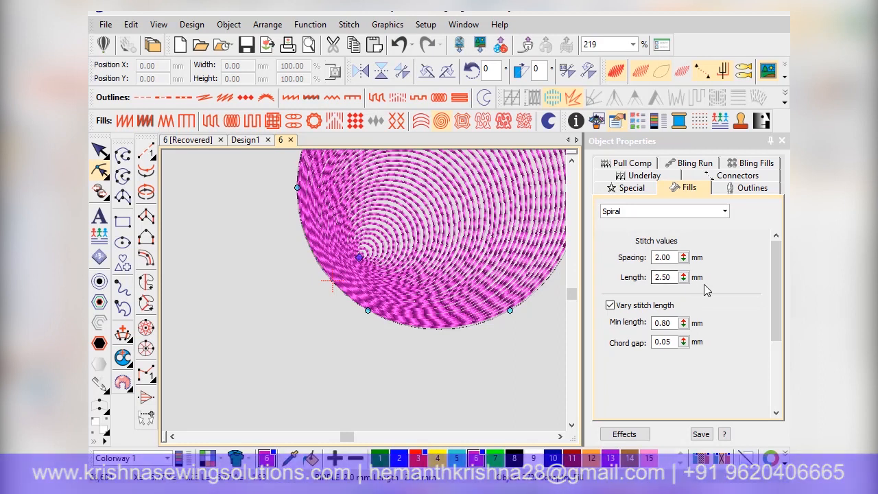
left_click_drag(685, 261, 619, 236)
left_click_drag(684, 259, 619, 236)
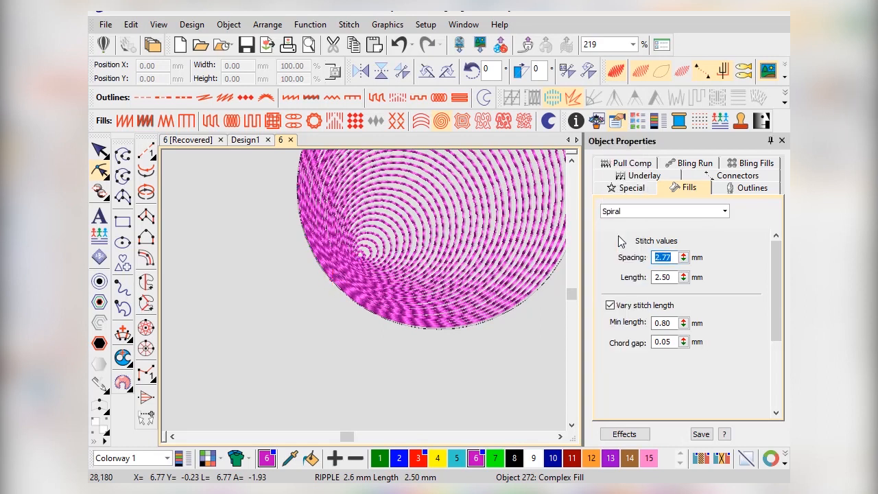
left_click_drag(684, 259, 633, 239)
left_click_drag(684, 259, 618, 198)
left_click_drag(685, 258, 614, 210)
scroll(354, 233, "down", 3)
scroll(350, 196, "up", 3)
left_click(100, 150)
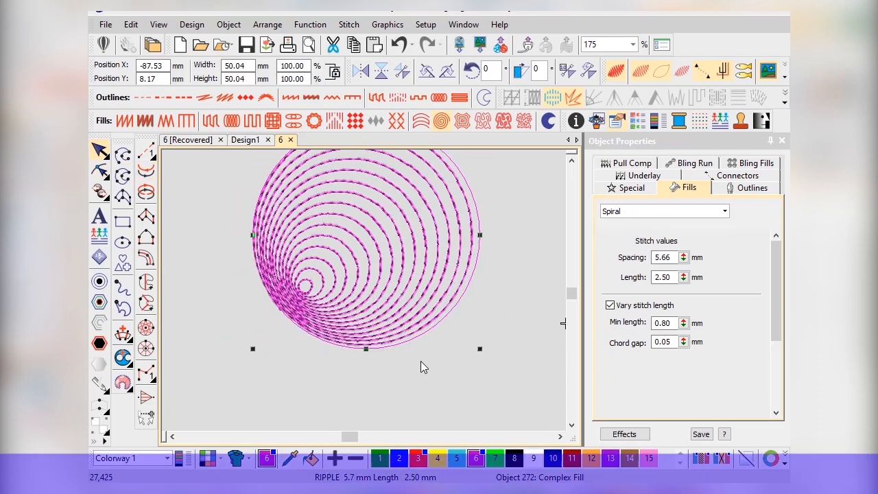
left_click(462, 371)
- Select the scalloped flower shape between the circle and the star and give it a Satin fill
scroll(364, 288, "down", 3)
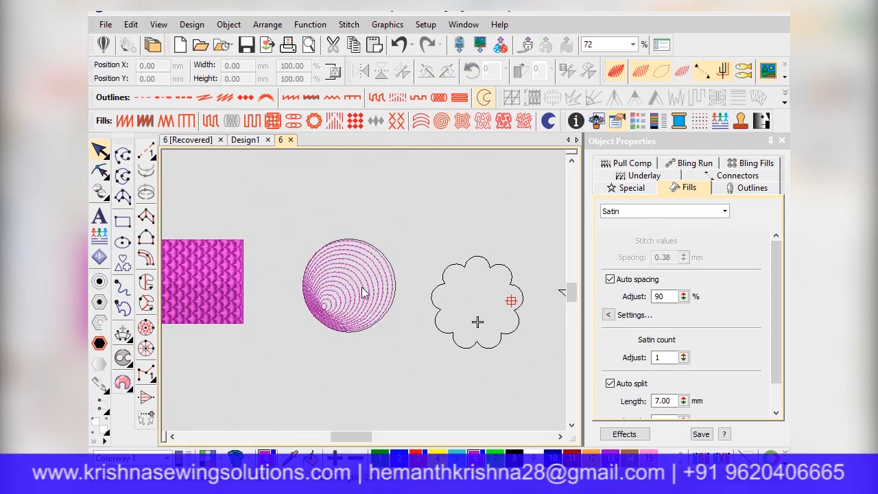
left_click(465, 274)
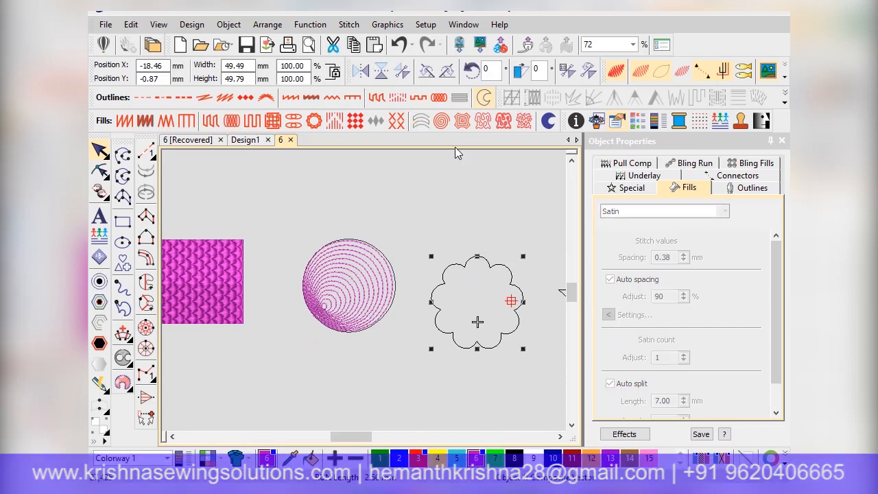
left_click(124, 122)
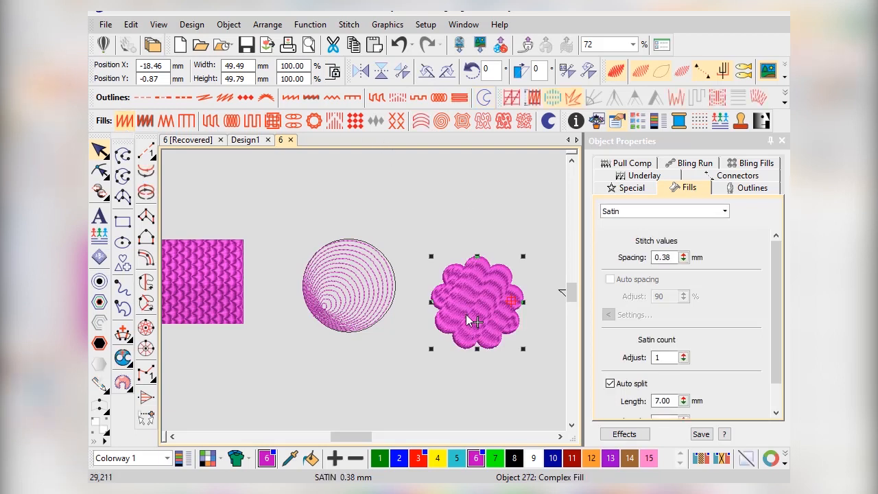
scroll(469, 320, "up", 2)
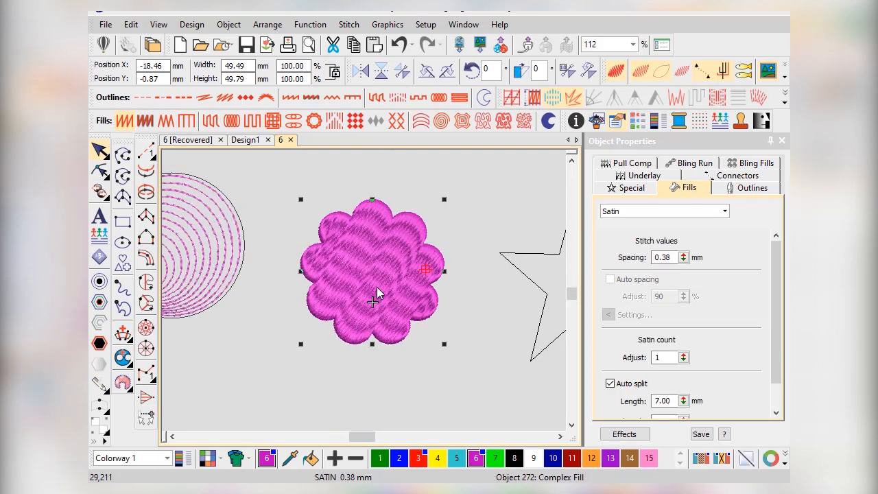
- Change the flower shape's fill to Contour, check its stitch lines, and deselect it
left_click(422, 126)
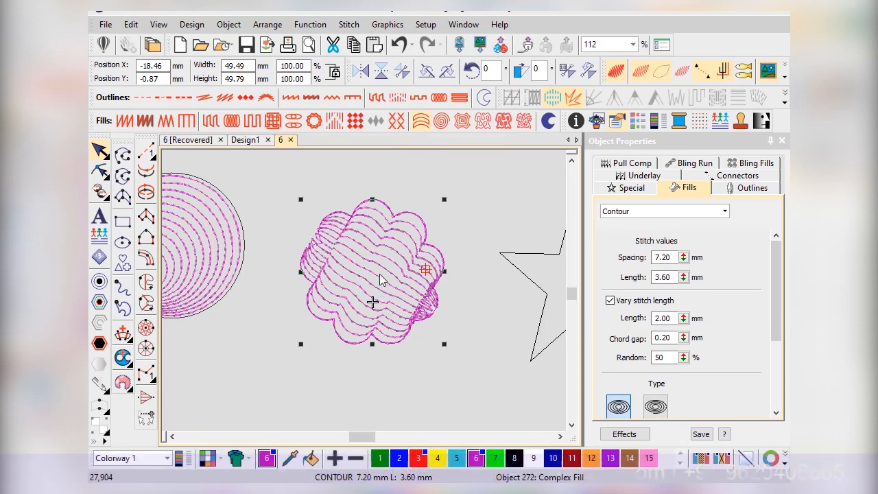
scroll(384, 282, "up", 2)
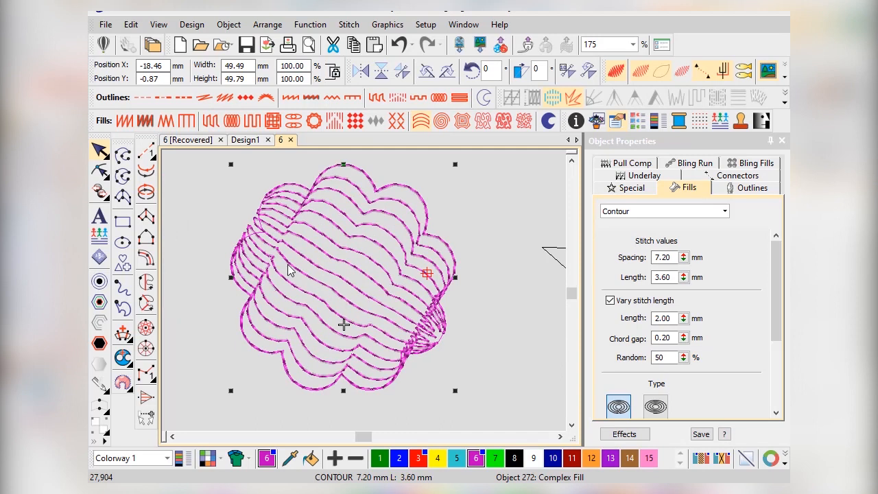
scroll(344, 278, "down", 3)
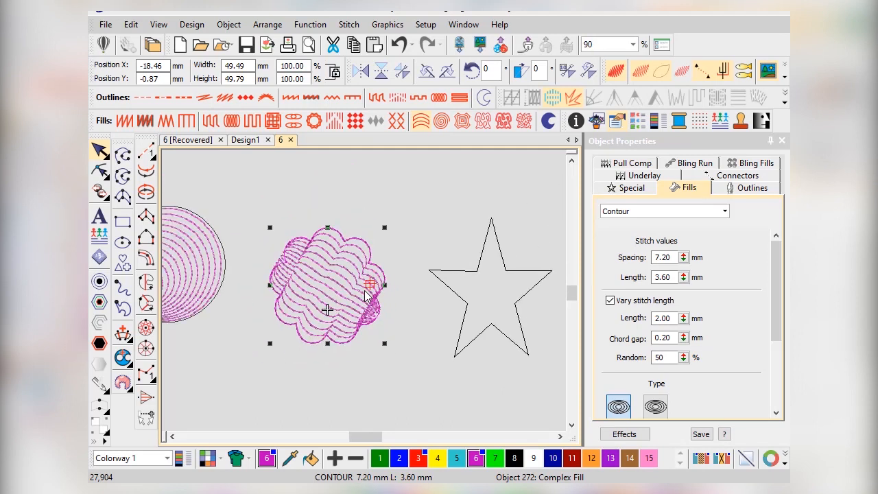
scroll(363, 296, "down", 3)
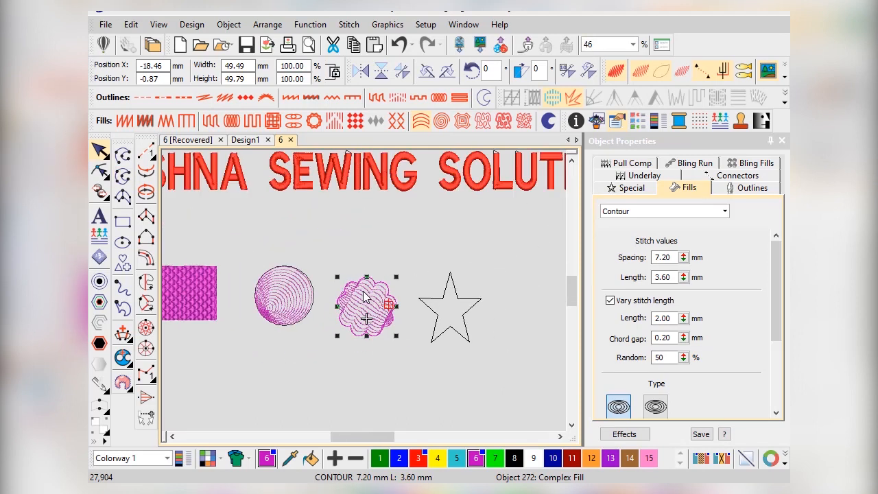
left_click(378, 384)
- Duplicate the spiral-filled circle and place the copy below the flower shape
scroll(330, 326, "up", 2)
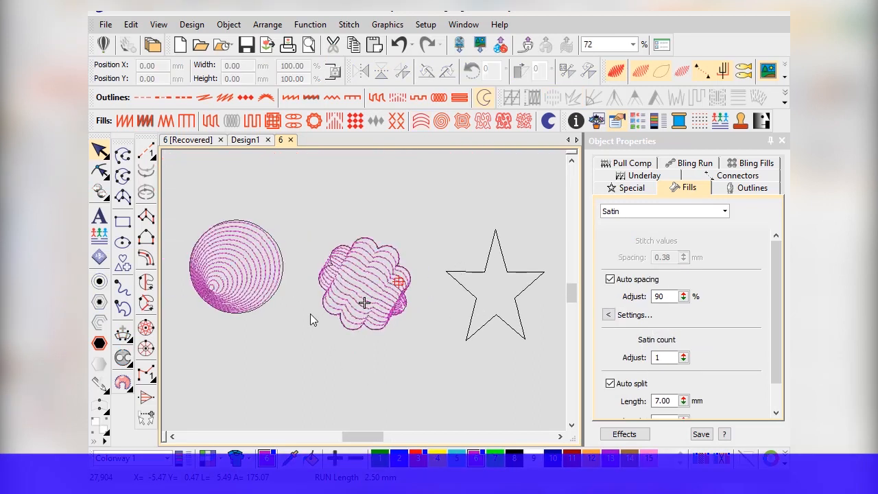
left_click(259, 295)
left_click_drag(258, 291, 388, 362)
scroll(387, 361, "up", 2)
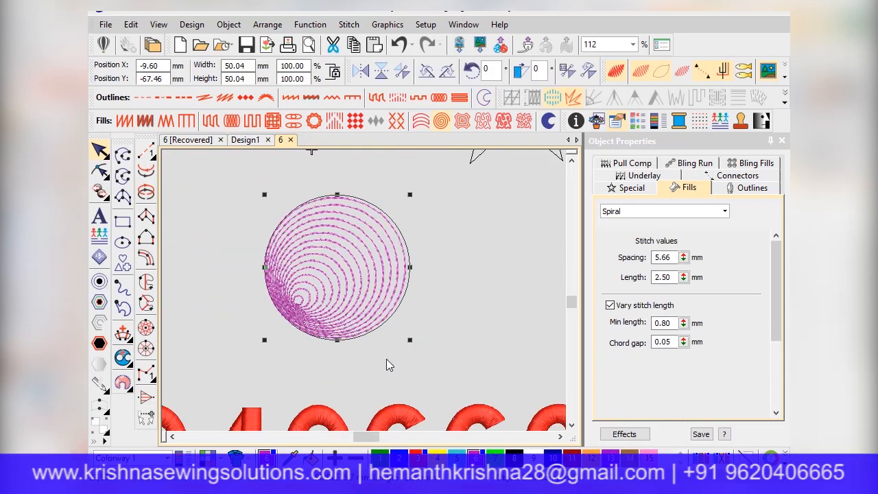
- Apply a Contour fill to the copied circle and inspect how its stitch lines run
left_click(420, 122)
scroll(302, 291, "down", 3)
scroll(362, 295, "up", 3)
scroll(362, 295, "up", 3)
scroll(330, 288, "down", 2)
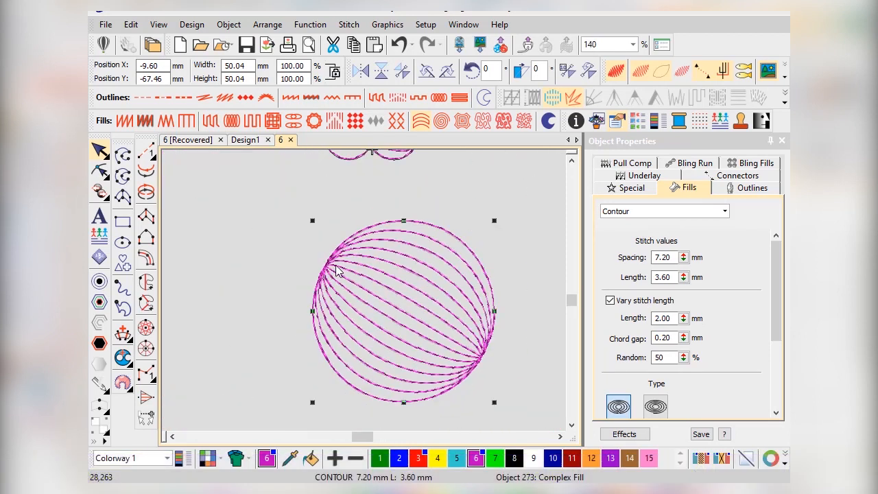
scroll(492, 344, "down", 8)
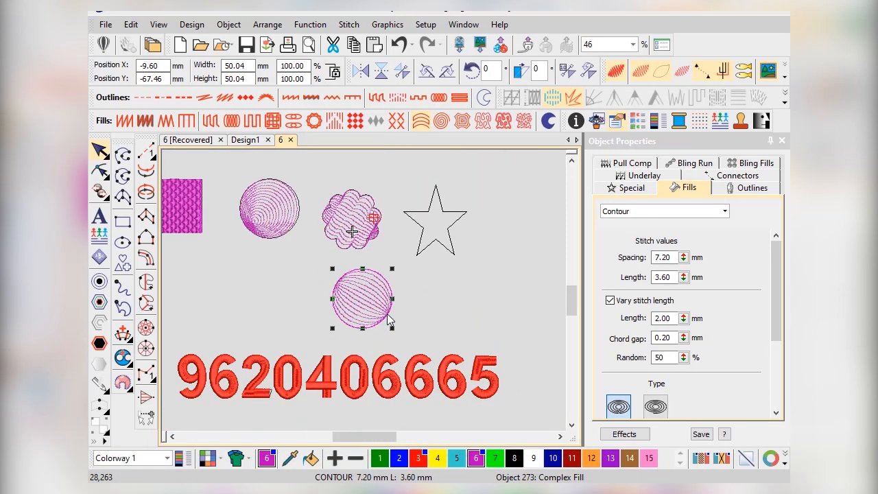
scroll(373, 306, "up", 9)
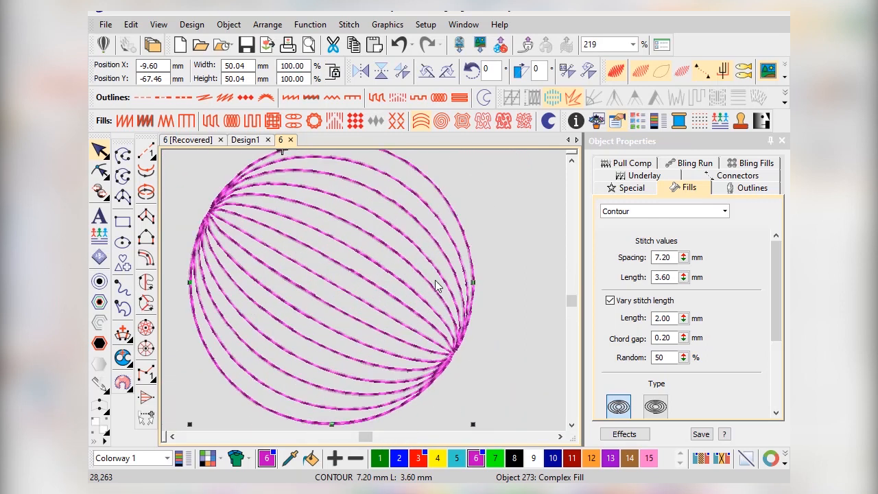
- Reduce the contour-filled circle's stitch spacing gradually to 2.42 mm and inspect the denser stitches
left_click(684, 261)
left_click(617, 288)
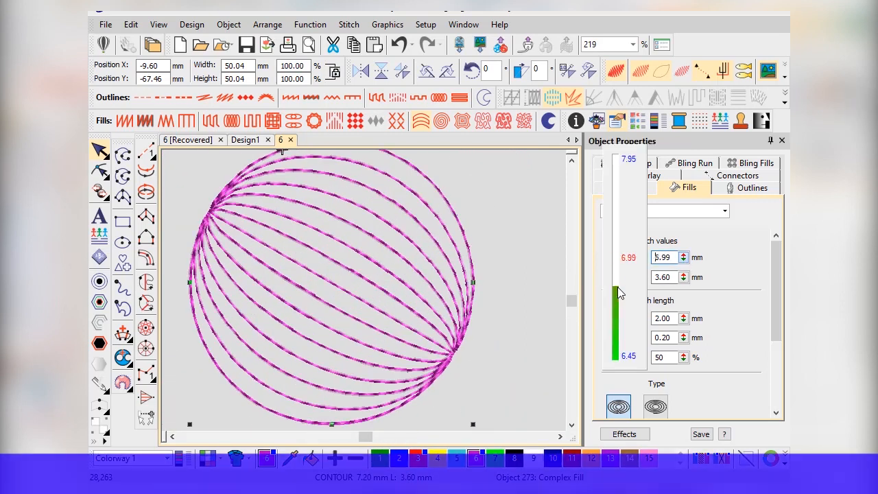
left_click(685, 260)
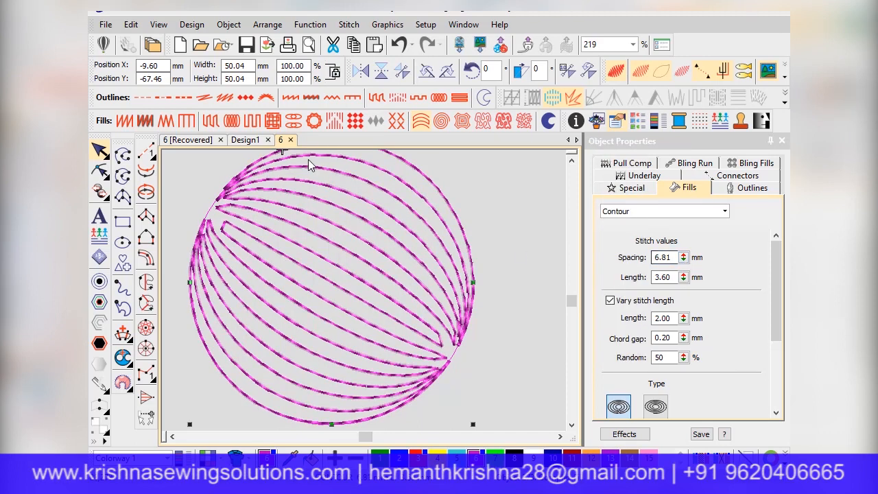
left_click(685, 258)
left_click(611, 310)
left_click(685, 258)
left_click(628, 289)
left_click(685, 259)
left_click(624, 300)
left_click(685, 259)
left_click(616, 313)
left_click(685, 259)
left_click(616, 312)
left_click(685, 259)
left_click(617, 313)
left_click_drag(685, 258, 618, 282)
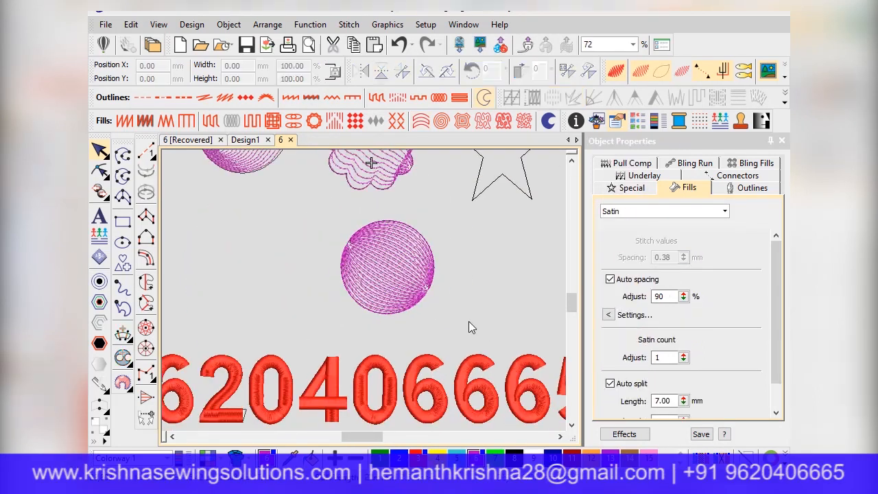
scroll(407, 262, "down", 2)
scroll(343, 305, "up", 1)
scroll(383, 269, "up", 3)
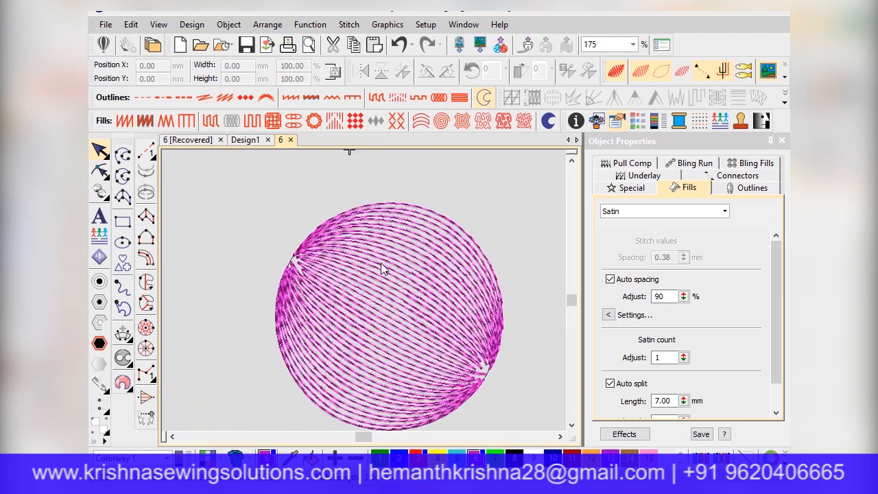
- Duplicate the contour-filled circle and place the copy beside it, below the star
scroll(394, 156, "down", 3)
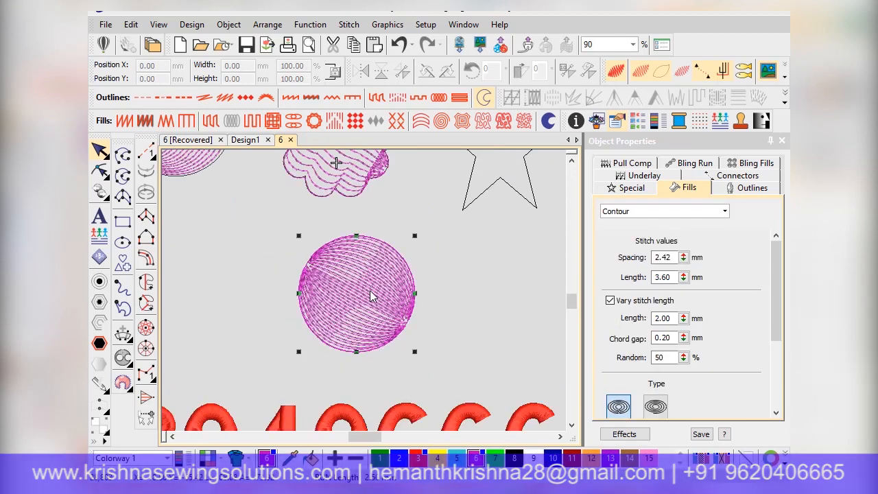
left_click_drag(373, 286, 529, 292)
scroll(542, 285, "down", 1)
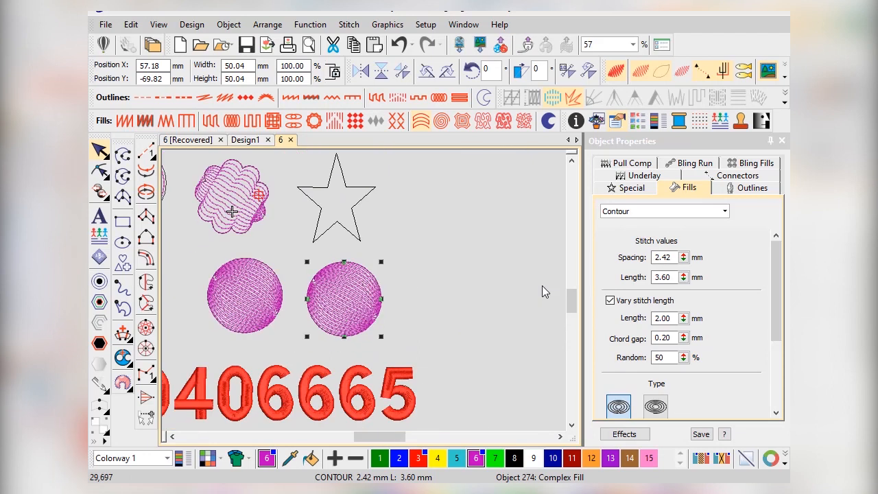
scroll(347, 287, "up", 1)
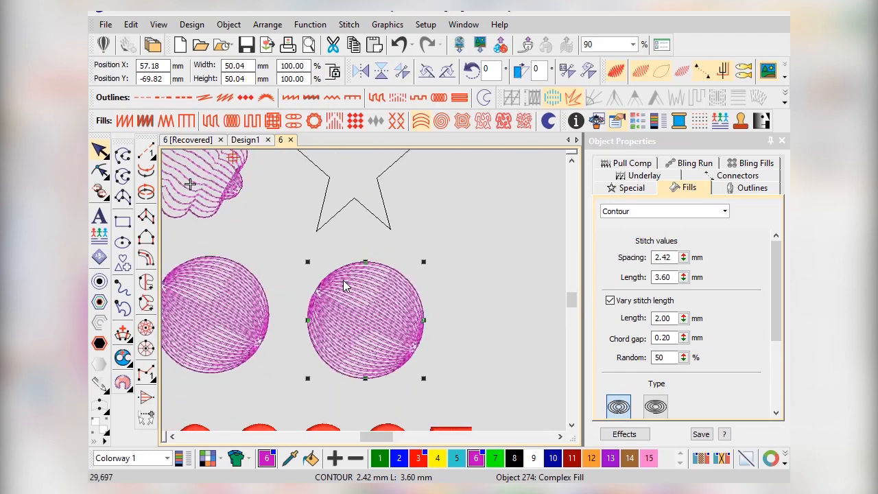
- Convert the new circle below the star to a Coil outline and inspect the looped stitches
left_click(442, 103)
scroll(363, 288, "up", 4)
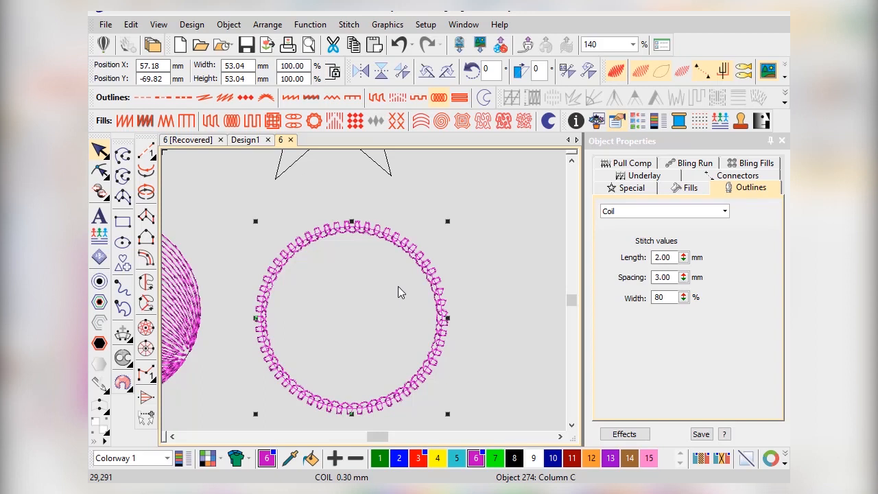
scroll(403, 279, "down", 3)
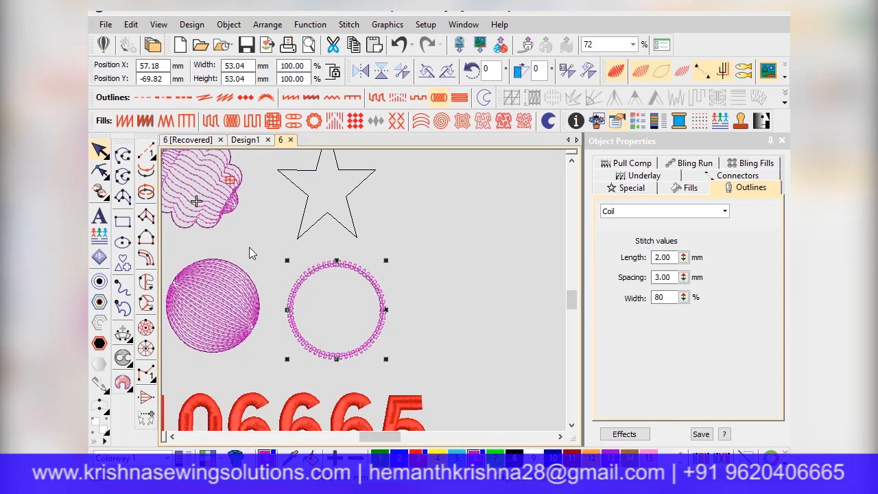
scroll(270, 259, "down", 2)
scroll(326, 277, "down", 2)
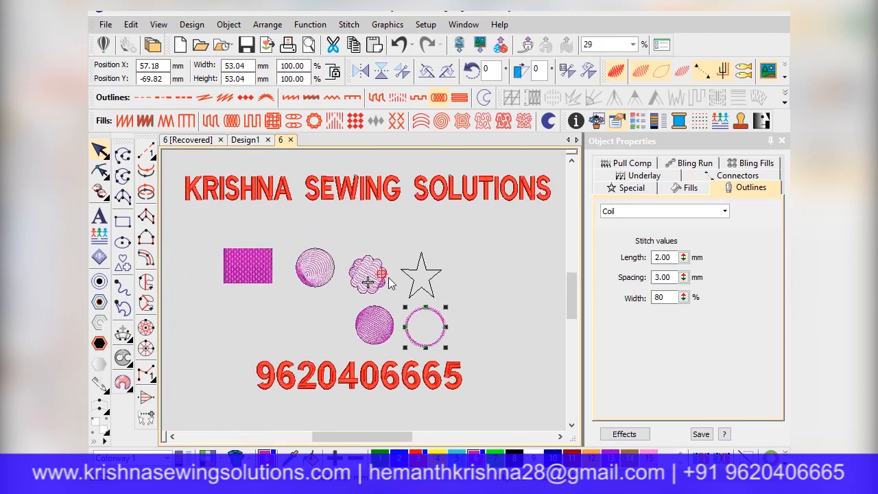
scroll(408, 323, "up", 1)
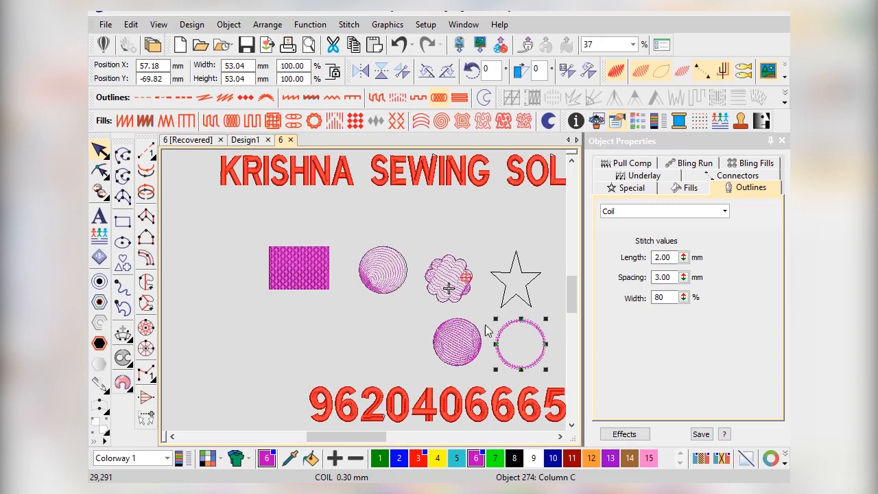
scroll(520, 338, "up", 5)
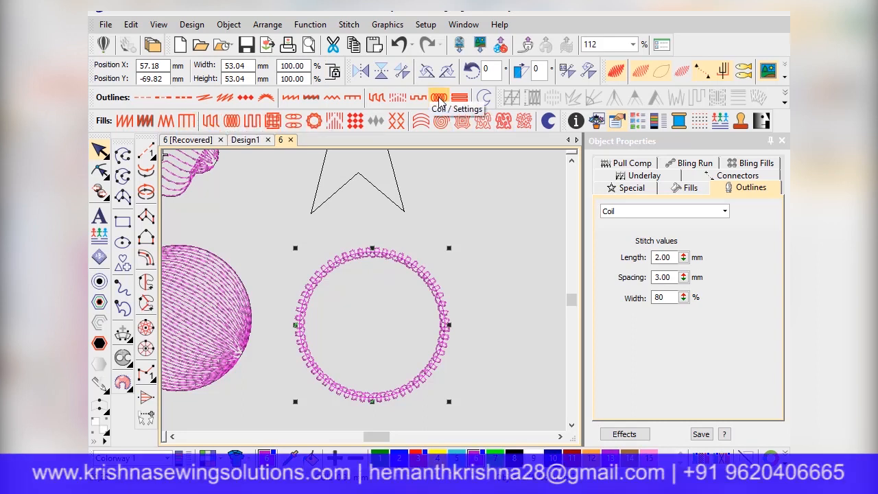
scroll(411, 271, "up", 3)
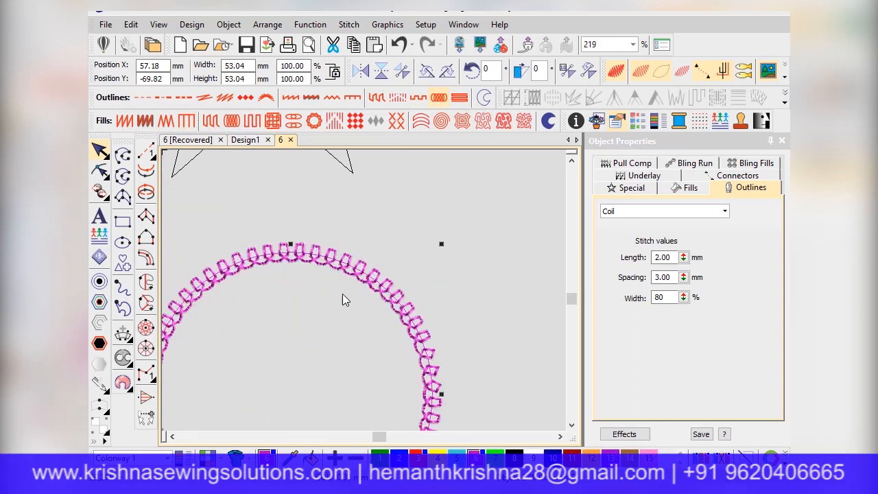
- Recolour the coil-outlined circle, trying yellow (colour 4) first and settling on dark blue (colour 10)
scroll(369, 288, "down", 4)
scroll(324, 351, "up", 3)
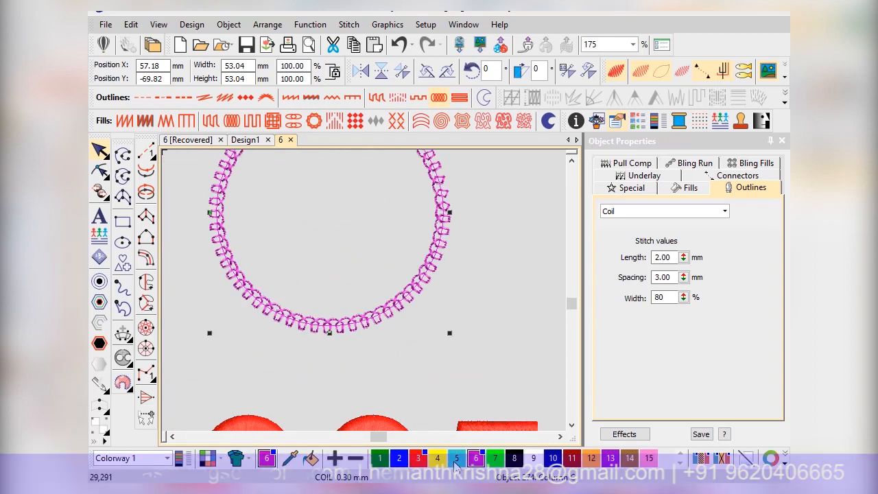
left_click(437, 457)
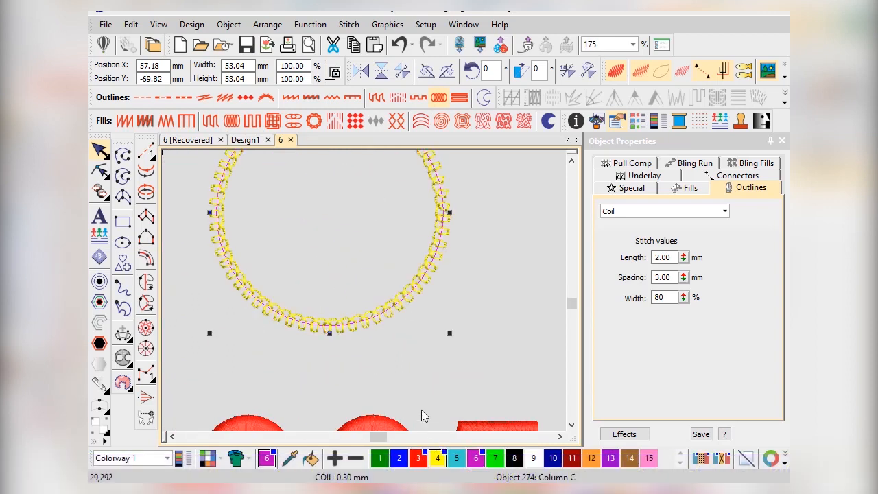
left_click(553, 458)
scroll(364, 293, "up", 3)
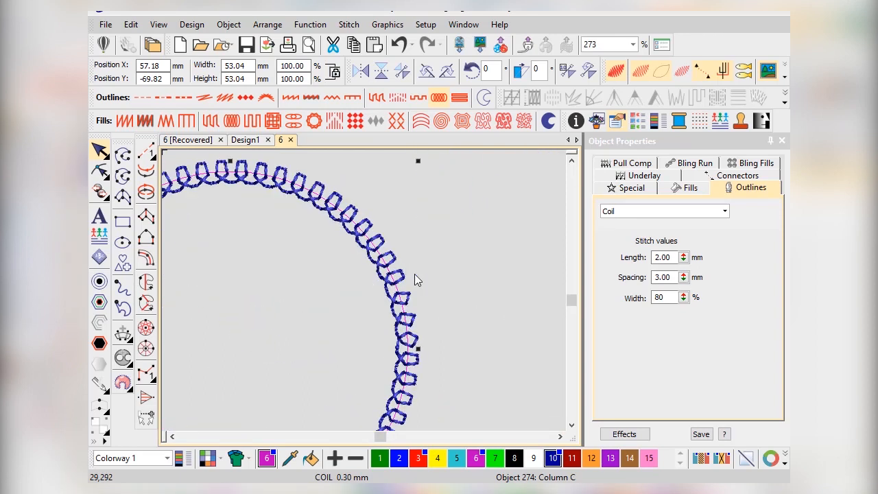
- Reshape the coil-outlined circle by widening its column to about 6.2 mm
scroll(371, 288, "down", 2)
left_click(100, 171)
left_click(328, 229)
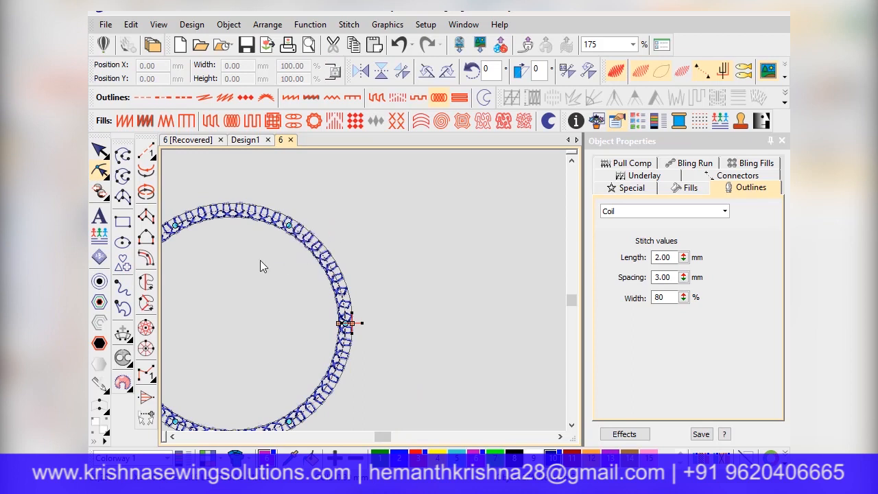
scroll(359, 295, "down", 2)
scroll(357, 297, "up", 1)
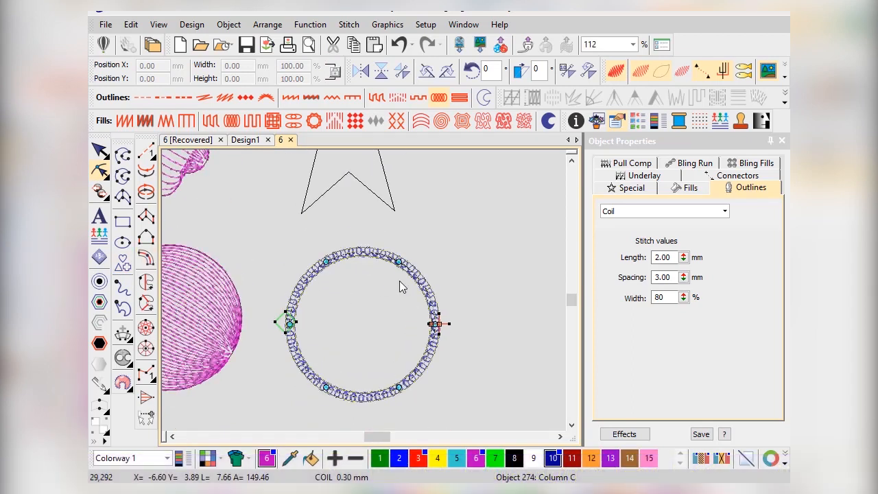
scroll(384, 281, "up", 3)
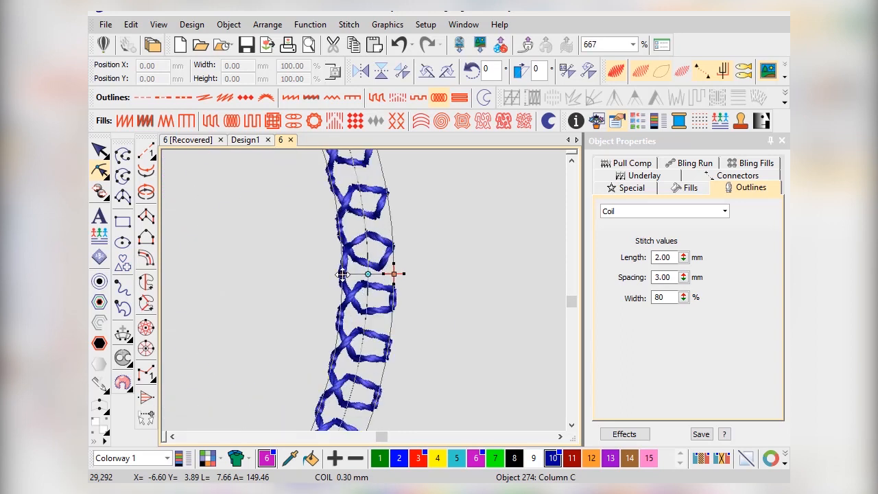
scroll(341, 273, "up", 2)
scroll(362, 286, "down", 3)
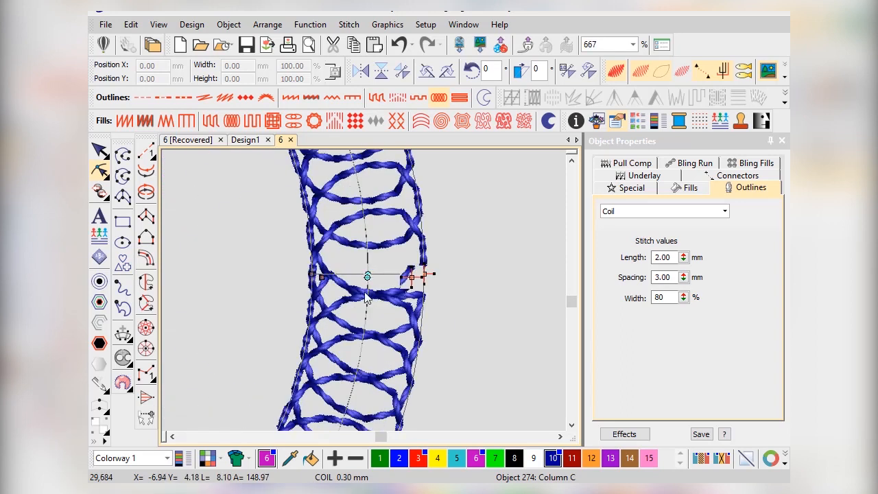
scroll(363, 286, "down", 2)
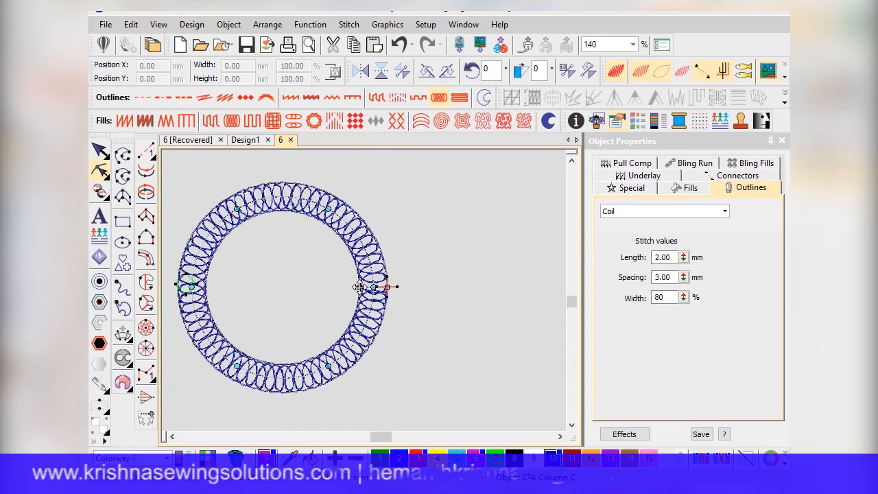
left_click_drag(364, 287, 362, 287)
left_click(767, 405)
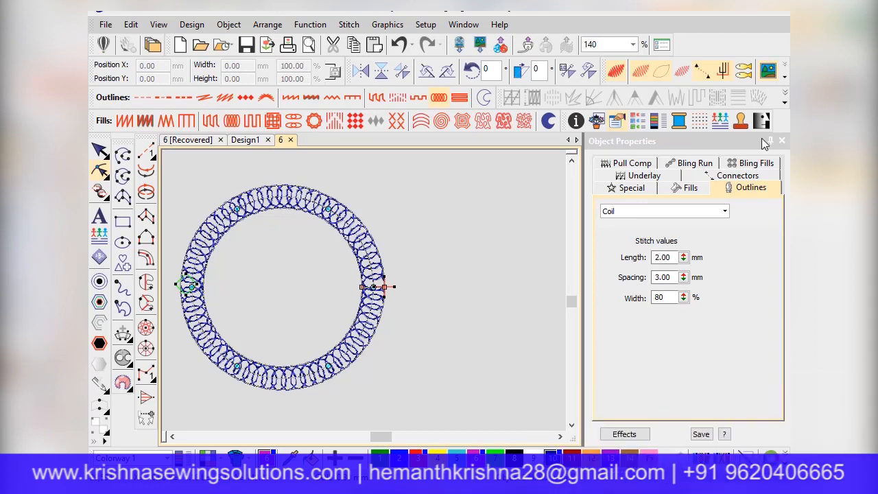
left_click(784, 75)
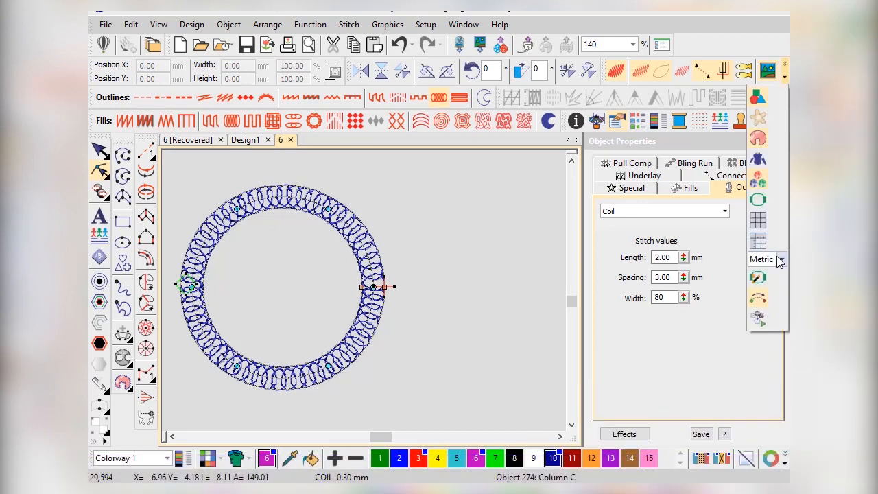
left_click(781, 259)
left_click(761, 274)
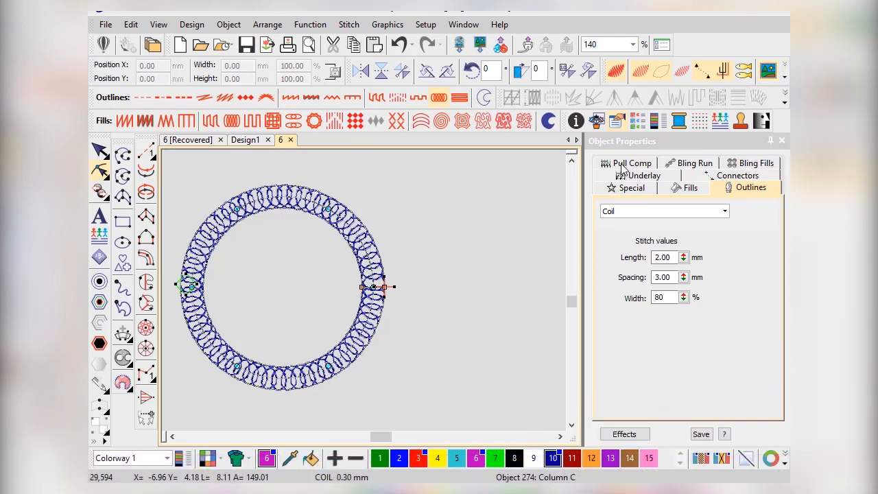
left_click(632, 186)
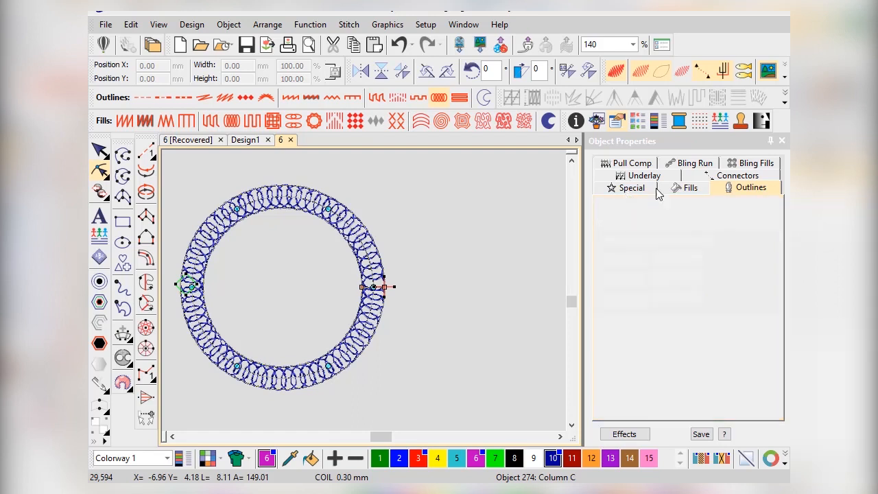
left_click(750, 188)
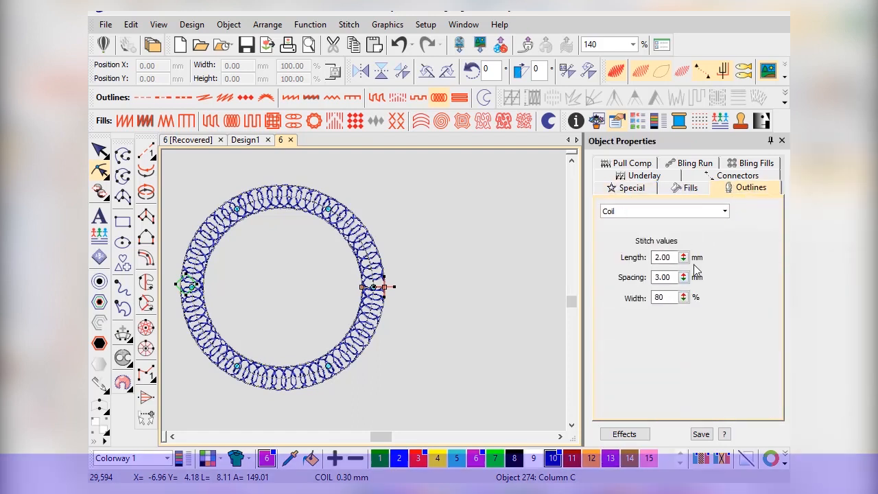
- Set the coil-outlined circle's column width to 5 mm and inspect the resulting loops
left_click(630, 188)
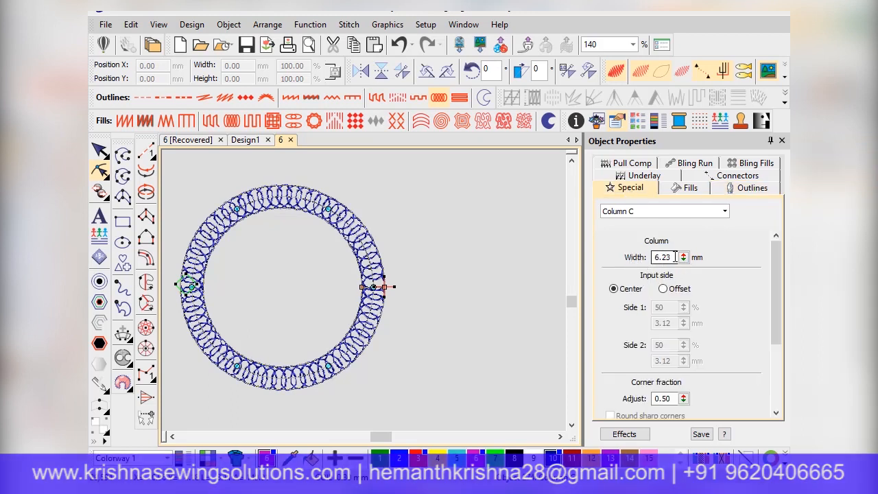
left_click_drag(676, 256, 626, 257)
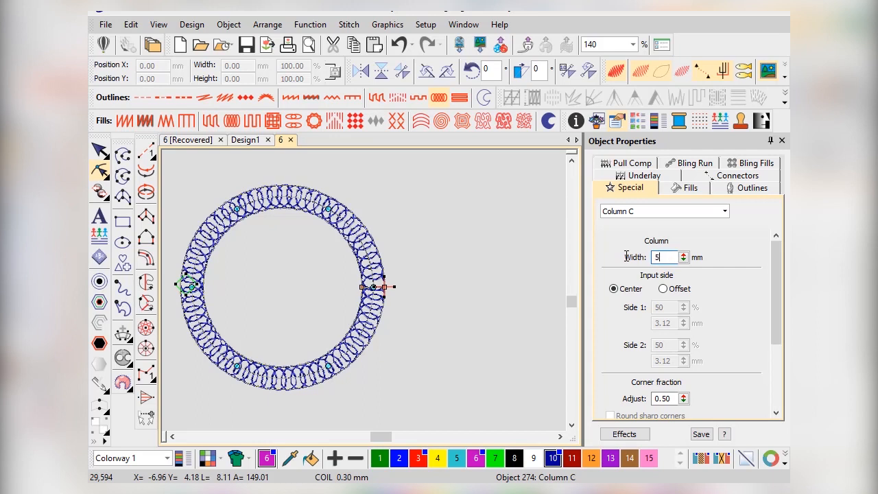
key("Return")
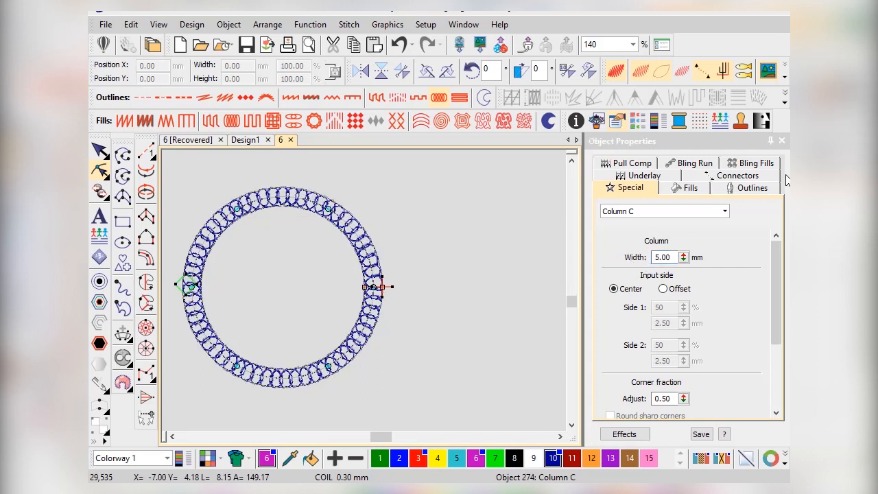
left_click(99, 150)
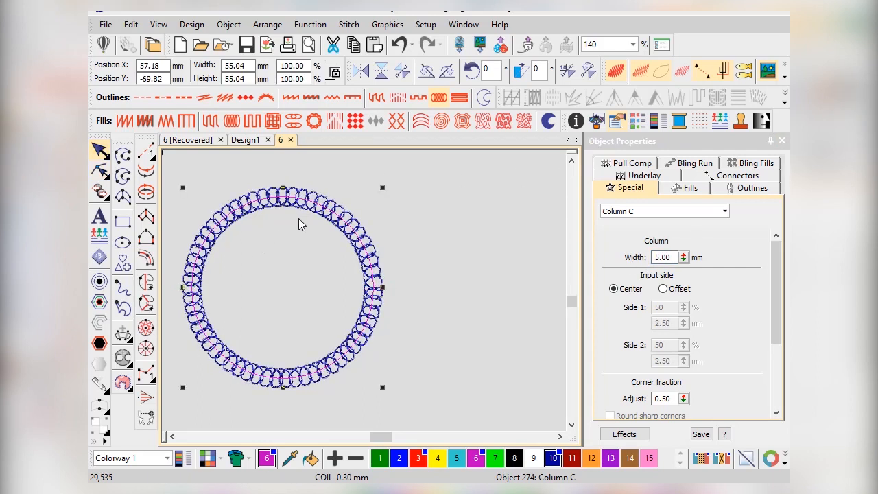
scroll(279, 378, "up", 3)
scroll(280, 378, "down", 1)
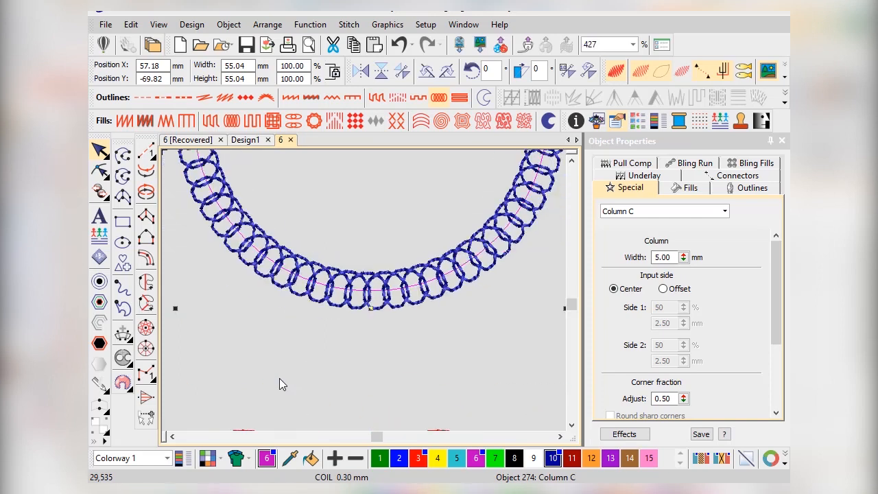
- Reduce the coil outline's stitch spacing to 1.60 mm and inspect the circle
left_click(755, 187)
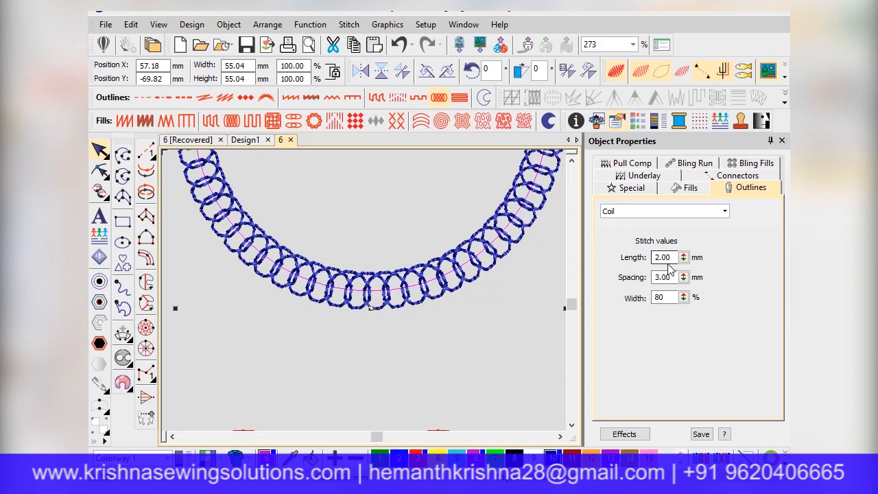
left_click(685, 280)
left_click_drag(687, 279, 620, 340)
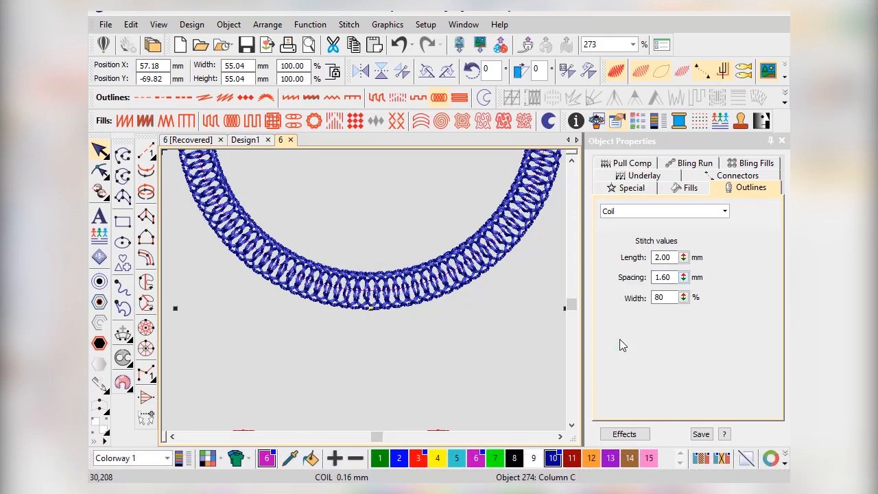
scroll(371, 280, "down", 4)
scroll(296, 202, "up", 1)
scroll(297, 202, "up", 2)
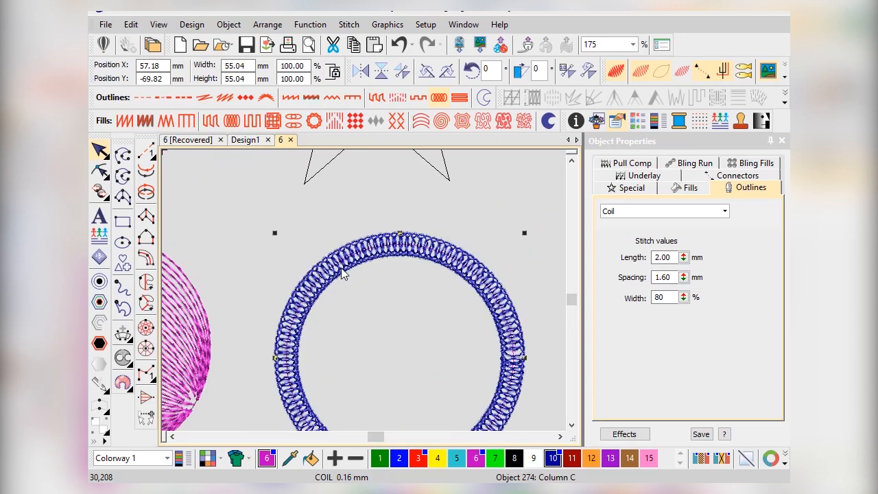
scroll(341, 273, "up", 3)
scroll(402, 269, "down", 3)
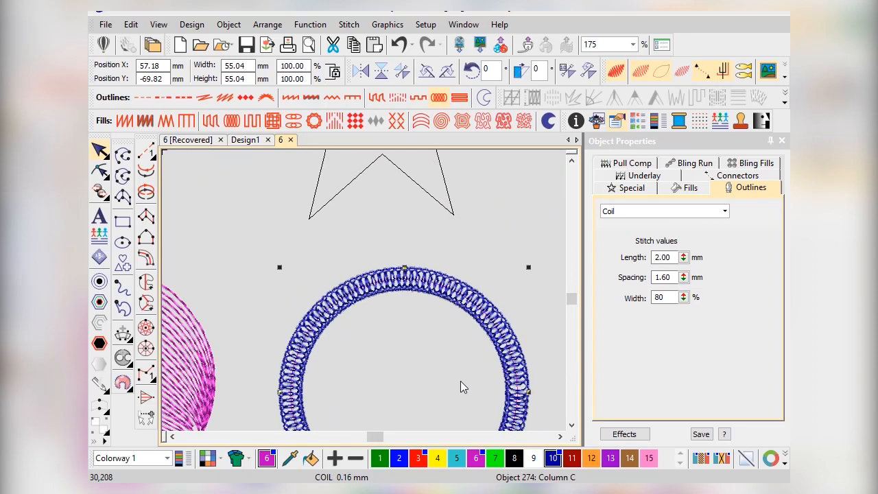
- Deselect the coil-outlined circle and examine its stitches close up and as a whole
left_click(493, 249)
scroll(372, 347, "down", 2)
scroll(367, 329, "up", 5)
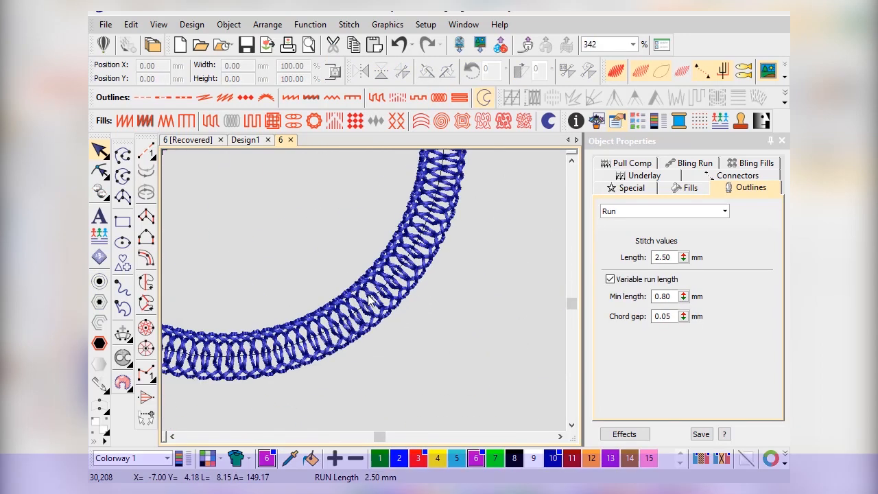
scroll(361, 318, "up", 1)
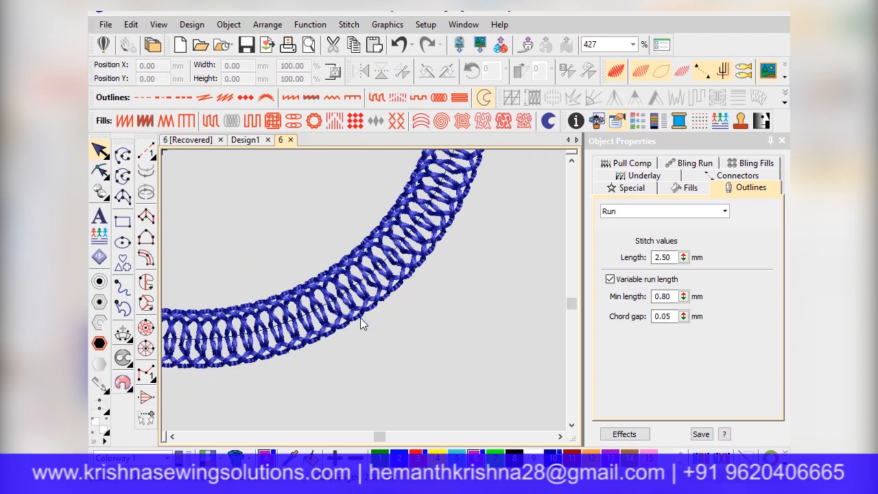
scroll(360, 318, "down", 6)
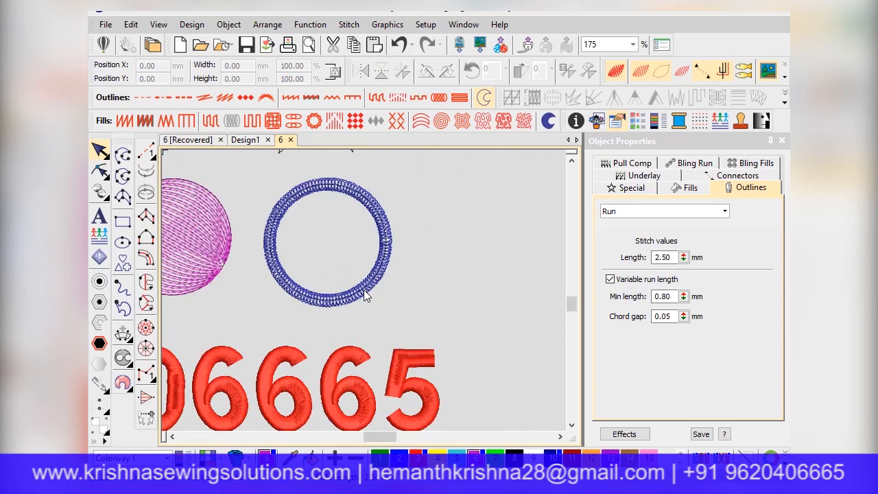
scroll(364, 290, "up", 6)
scroll(363, 290, "down", 1)
scroll(364, 295, "down", 3)
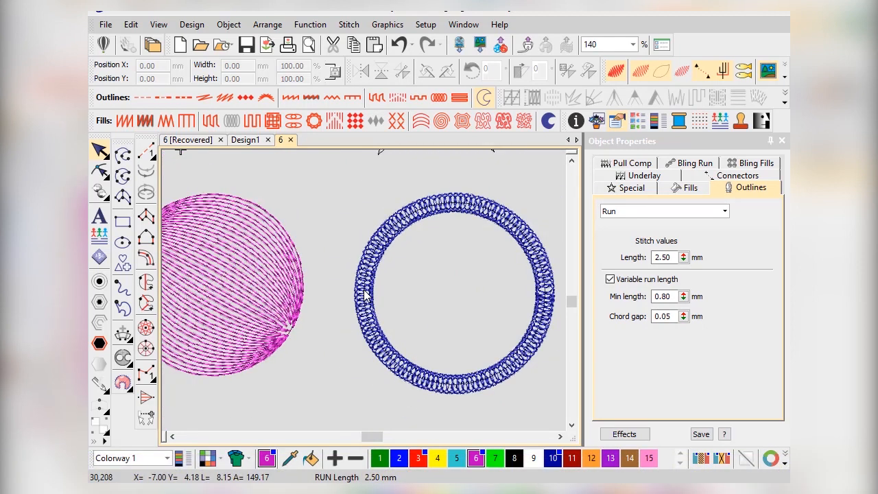
scroll(406, 220, "up", 1)
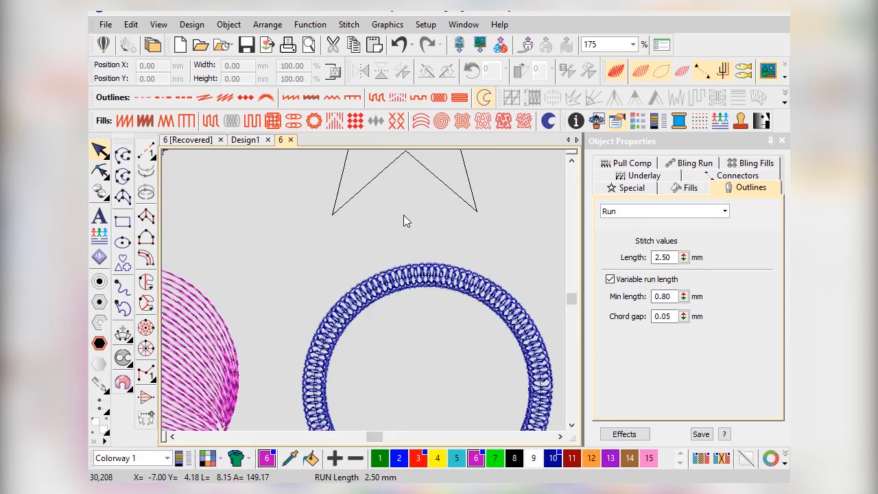
- Apply a Stipple Fill to the star above the coil circle, with the object properties hidden, and inspect the stitches
scroll(387, 179, "down", 2)
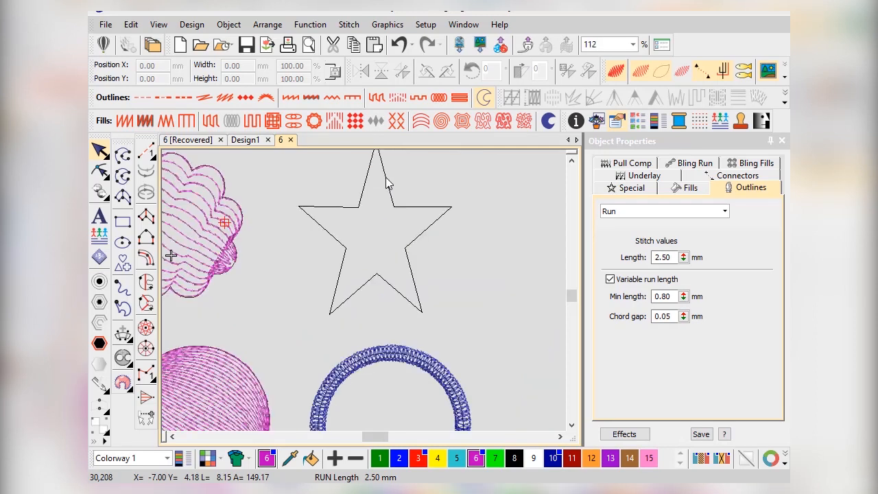
scroll(364, 295, "down", 2)
scroll(362, 294, "up", 3)
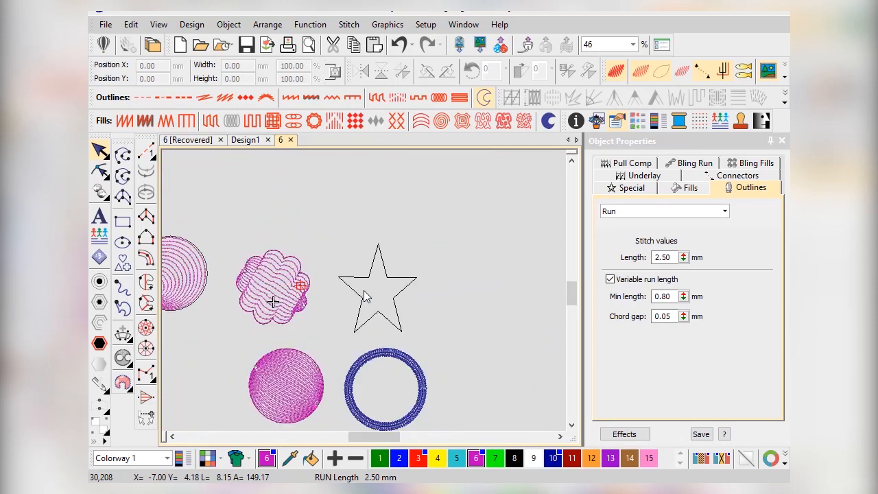
left_click(376, 261)
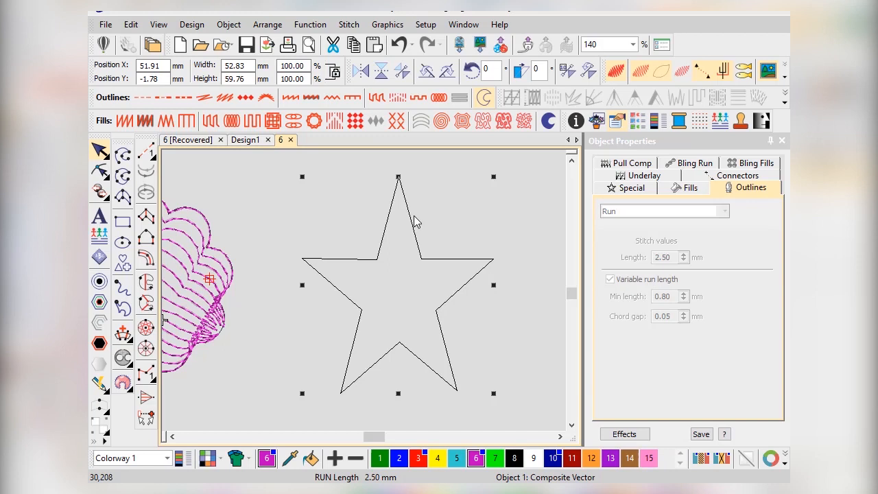
left_click(782, 140)
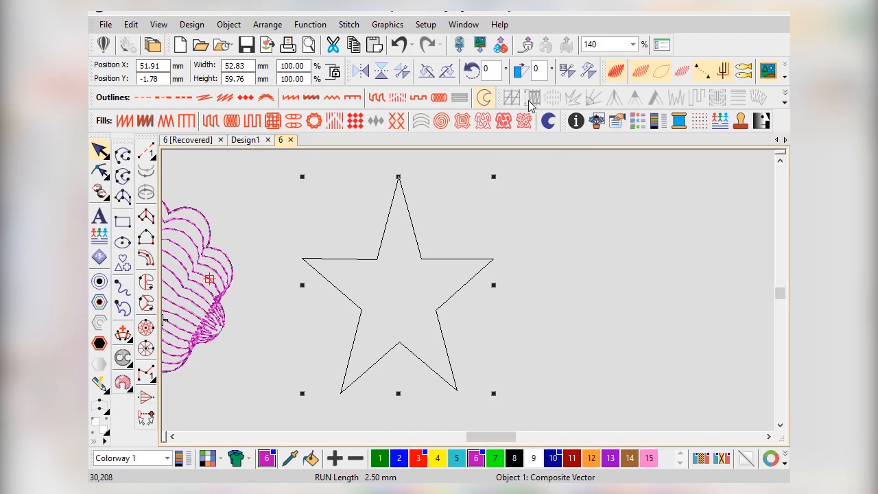
left_click(483, 123)
left_click(400, 190)
scroll(344, 289, "up", 3)
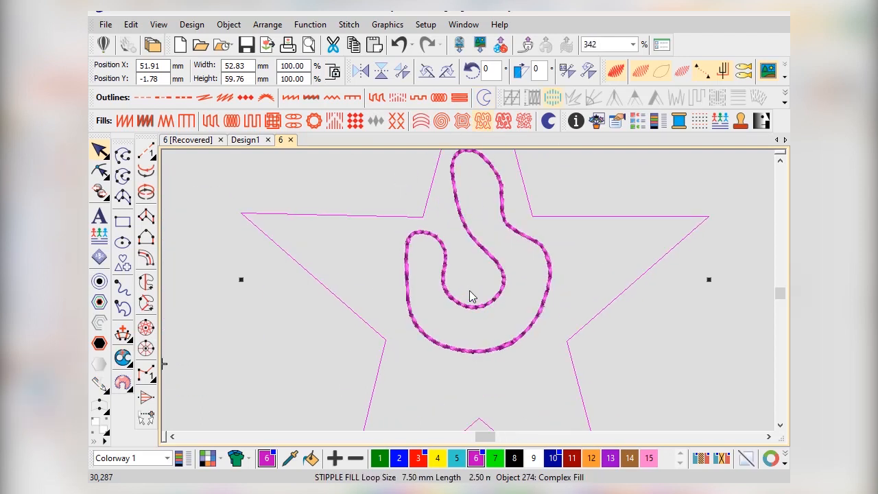
- Try Stipple Backstitch and Stipple Stemstitch on the star for comparison and switch back to Stipple Fill
left_click(505, 121)
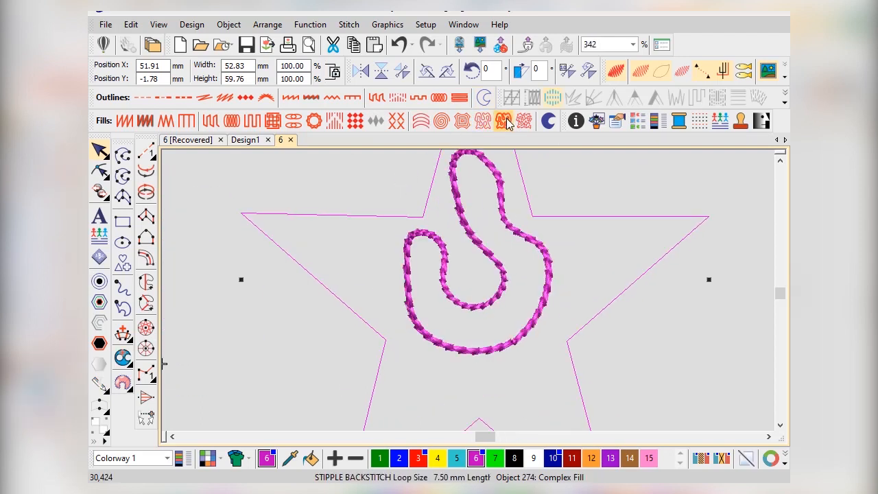
left_click(525, 121)
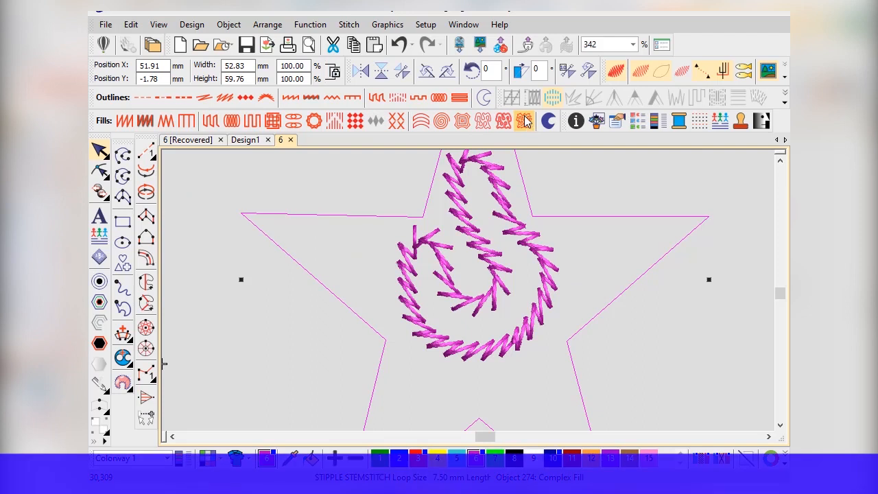
left_click(483, 122)
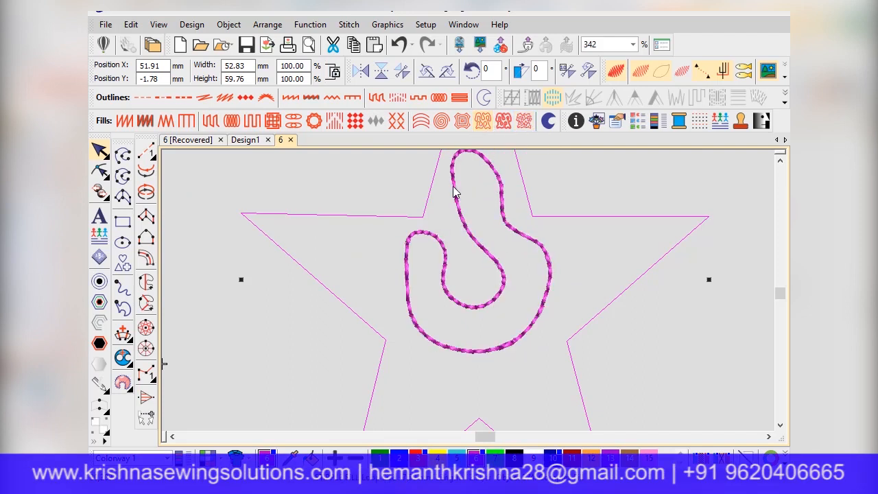
left_click(504, 120)
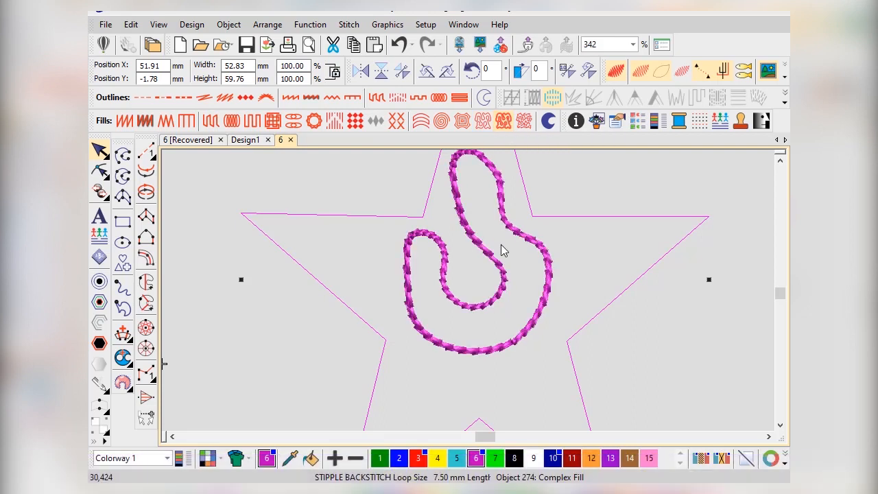
scroll(468, 295, "down", 2)
left_click(482, 121)
- Enlarge the stipple-filled star proportionally to about 72 mm wide and 81 mm high
scroll(471, 296, "down", 3)
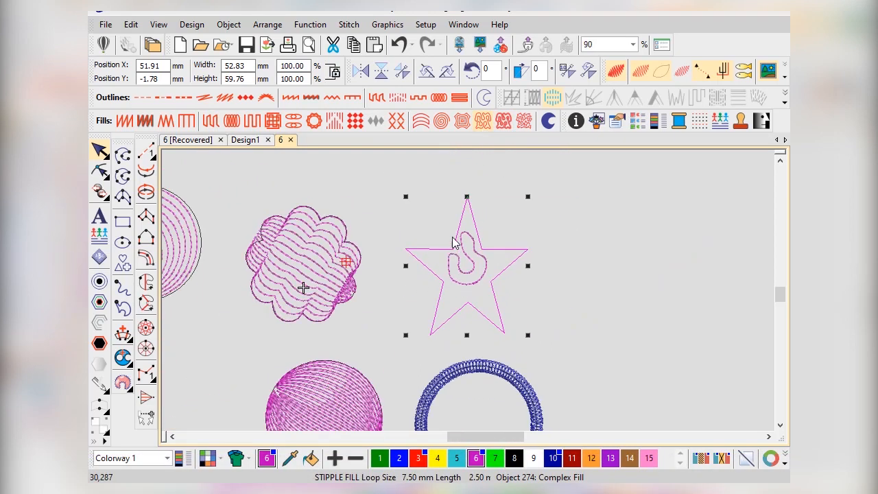
scroll(471, 296, "up", 1)
left_click_drag(543, 210, 596, 149)
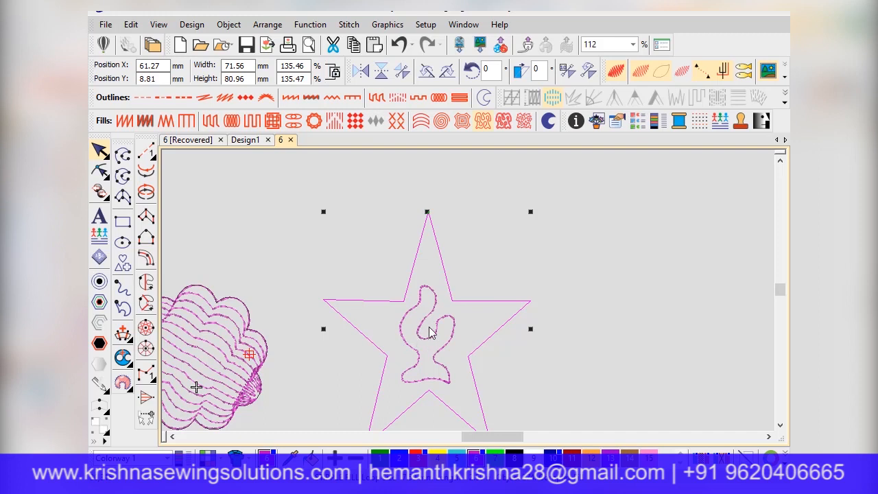
- Reduce the stipple-filled star's loop spacing to 2.45 mm in its object properties
left_click(483, 121)
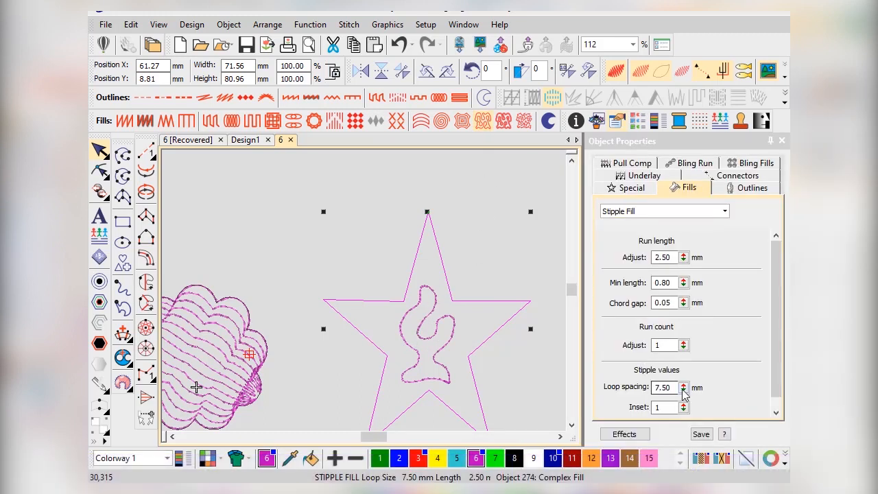
left_click_drag(686, 389, 615, 420)
left_click_drag(687, 389, 619, 425)
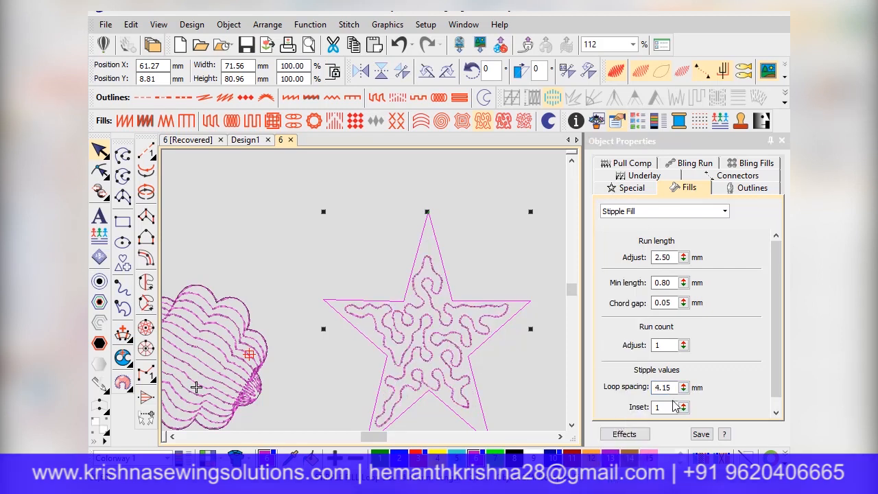
left_click_drag(686, 389, 607, 455)
left_click_drag(685, 389, 617, 410)
left_click_drag(685, 389, 619, 453)
- Examine the denser stipple stitches of the star close up and as a whole
scroll(449, 336, "up", 4)
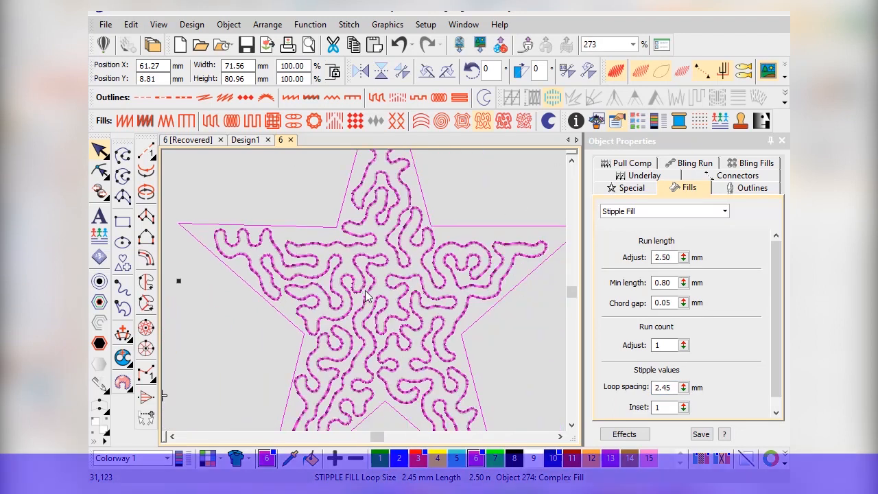
scroll(388, 335, "down", 1)
scroll(387, 335, "down", 3)
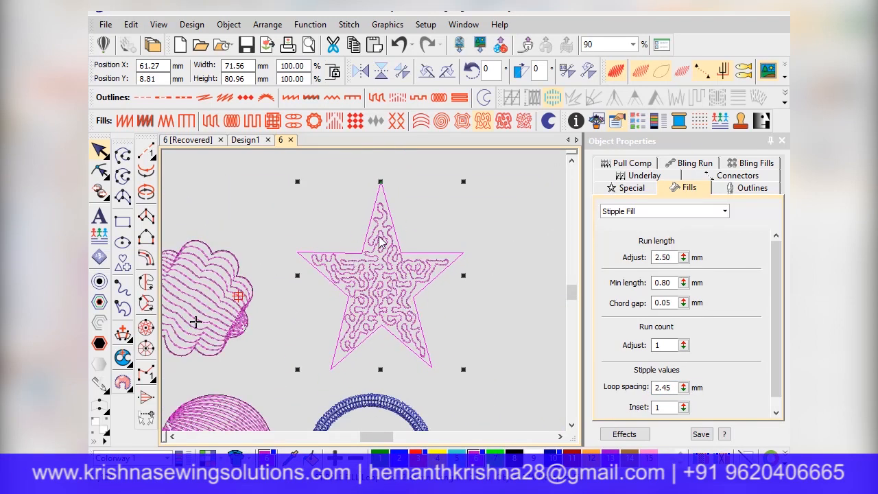
scroll(367, 296, "up", 3)
scroll(377, 311, "down", 2)
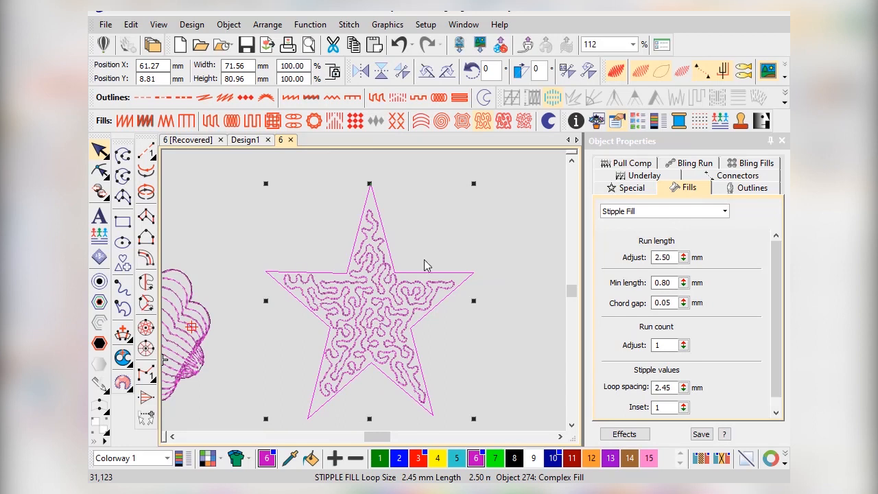
scroll(362, 294, "up", 4)
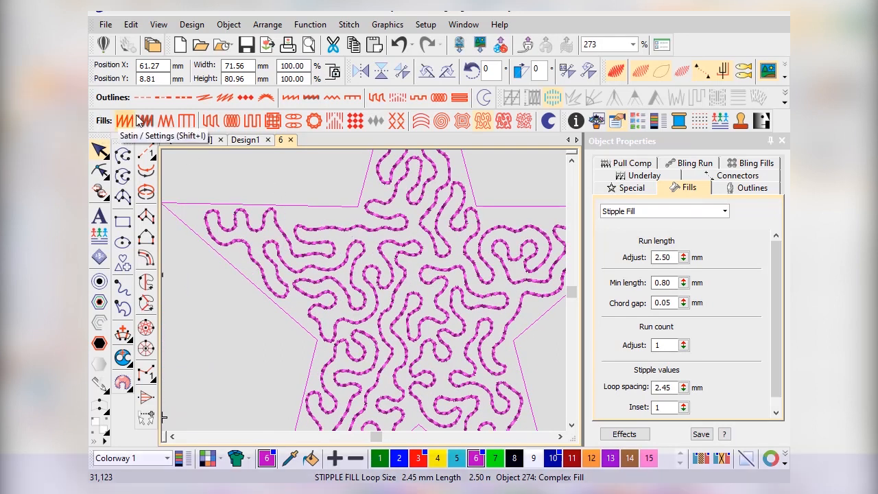
scroll(363, 289, "up", 4)
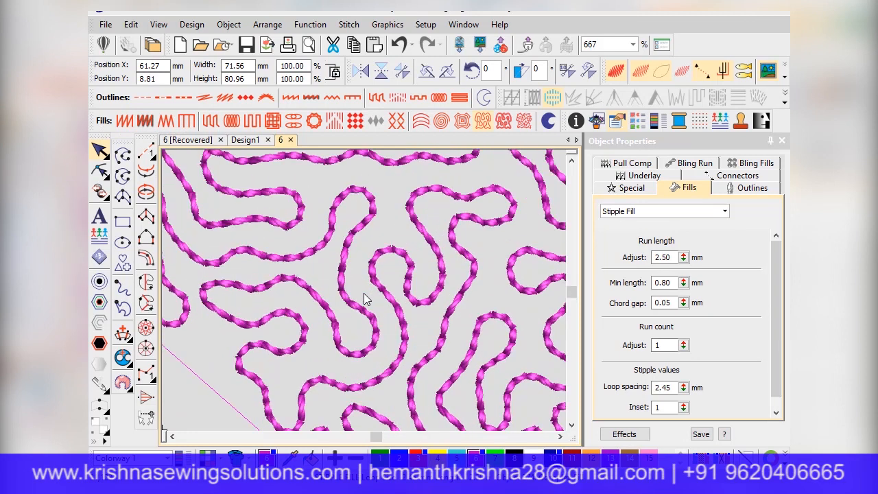
scroll(385, 313, "down", 3)
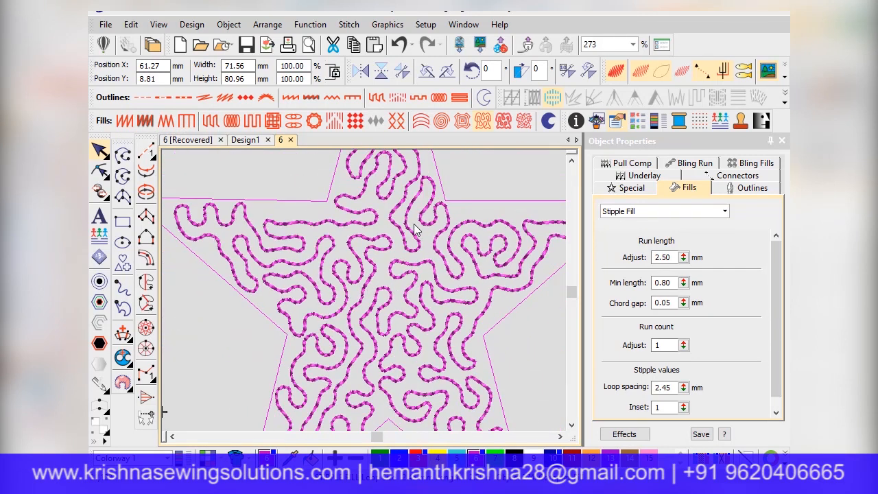
scroll(233, 271, "down", 3)
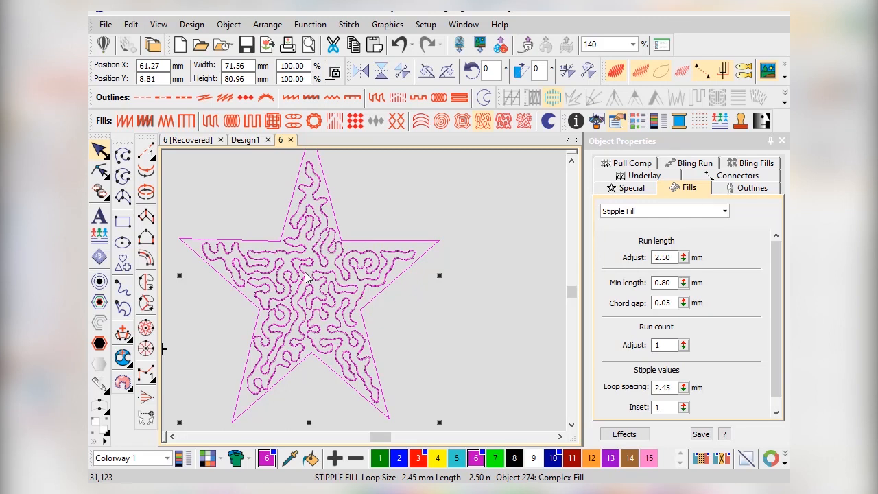
- Place a copy of the stipple-filled star beside the original and give the copy a Stipple Backstitch fill
scroll(307, 278, "down", 2)
left_click(442, 292)
left_click(375, 298)
mouse_move(375, 298)
left_mouse_down()
mouse_move(491, 296)
mouse_move(458, 294)
left_mouse_up()
left_click(503, 121)
scroll(366, 296, "up", 3)
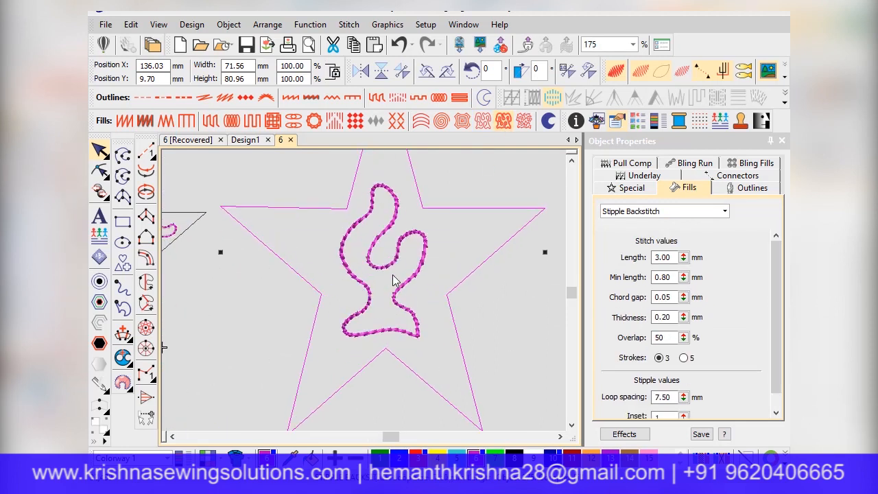
scroll(660, 318, "down", 1)
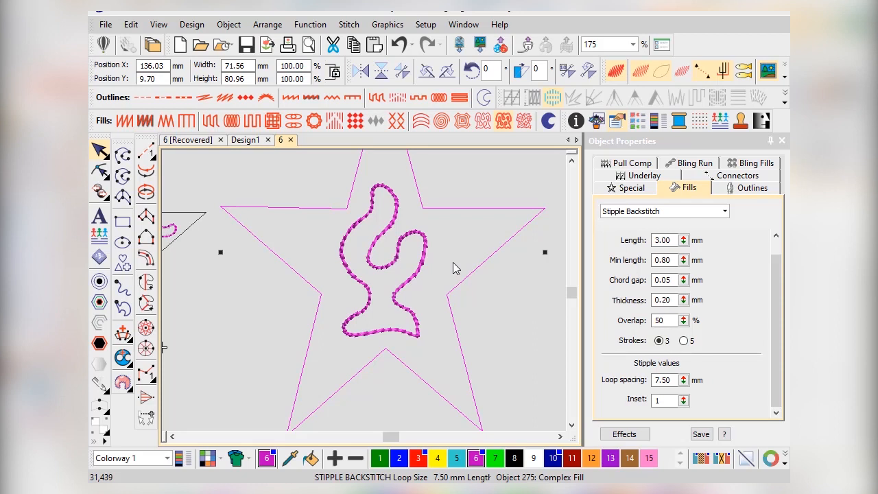
scroll(453, 268, "down", 3)
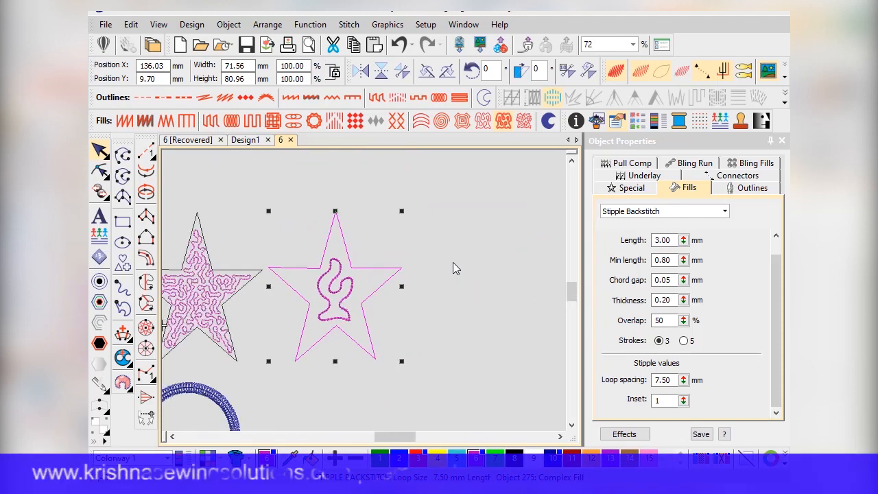
- Reduce the Stipple Backstitch star's loop spacing to 4.30 mm, comparing its stitches with the first star along the way
left_click(685, 382)
left_click(613, 426)
left_click(618, 395)
left_click(685, 381)
left_click(617, 416)
left_click(685, 381)
left_click(618, 427)
left_click_drag(685, 383, 613, 431)
scroll(230, 301, "up", 2)
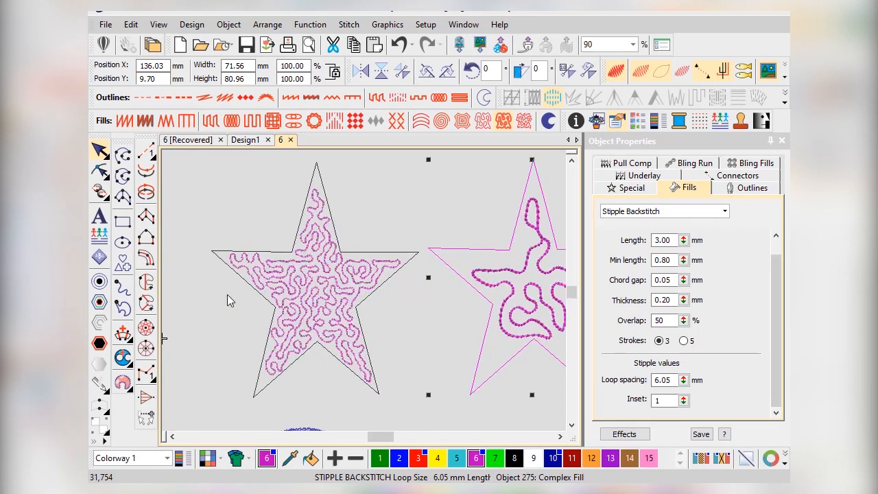
scroll(316, 283, "up", 2)
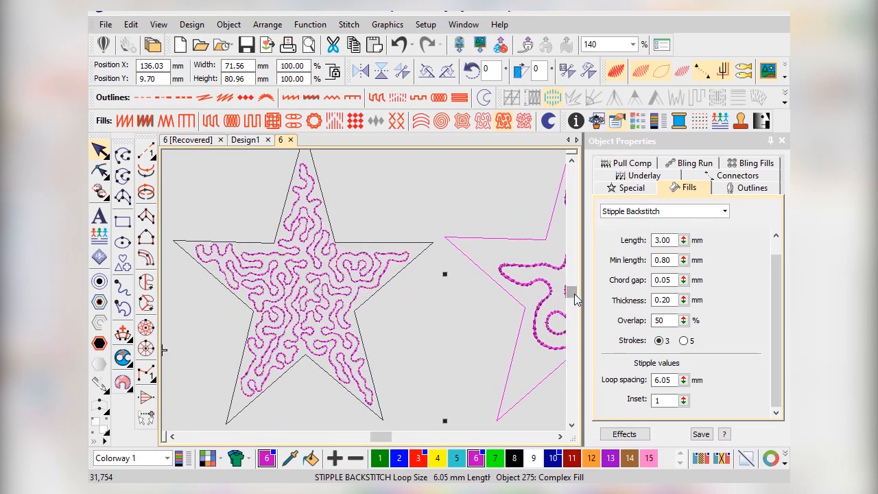
scroll(545, 295, "down", 2)
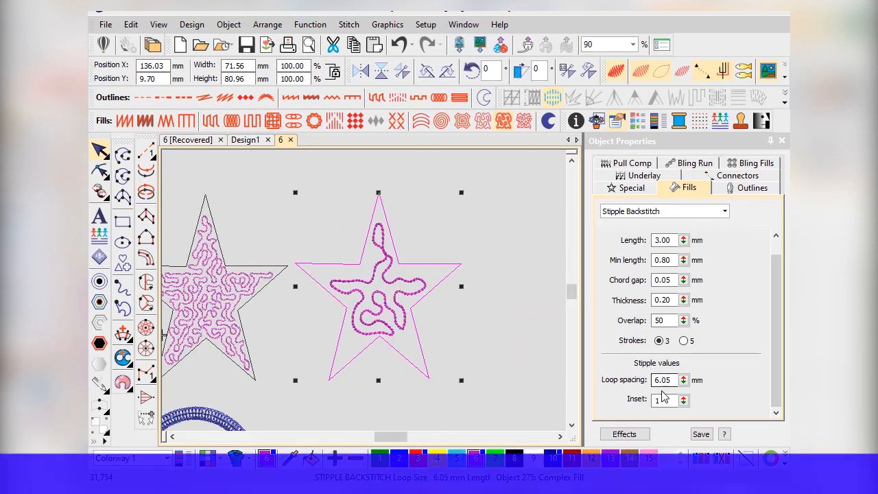
left_click_drag(685, 379, 600, 418)
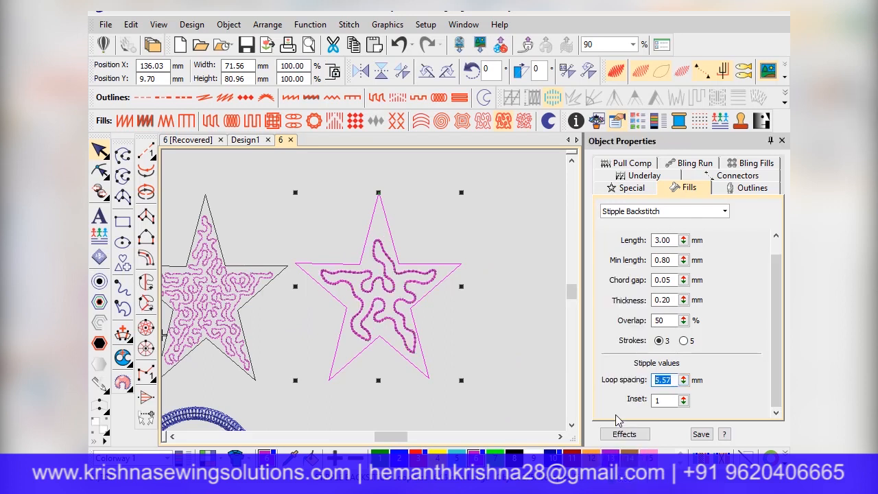
left_click_drag(684, 387, 615, 404)
scroll(376, 299, "down", 3)
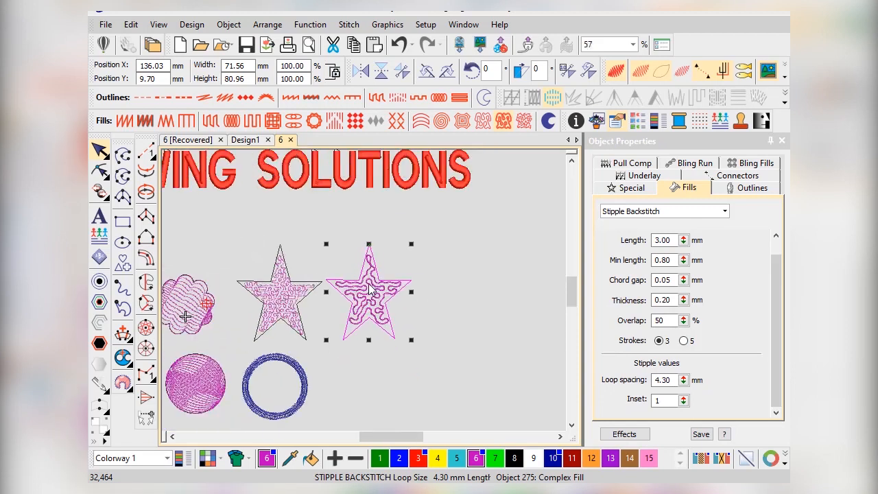
- Inspect the backstitch star and its loop spacing, view it within the whole design, and close the object properties
left_click(470, 294)
scroll(362, 297, "up", 4)
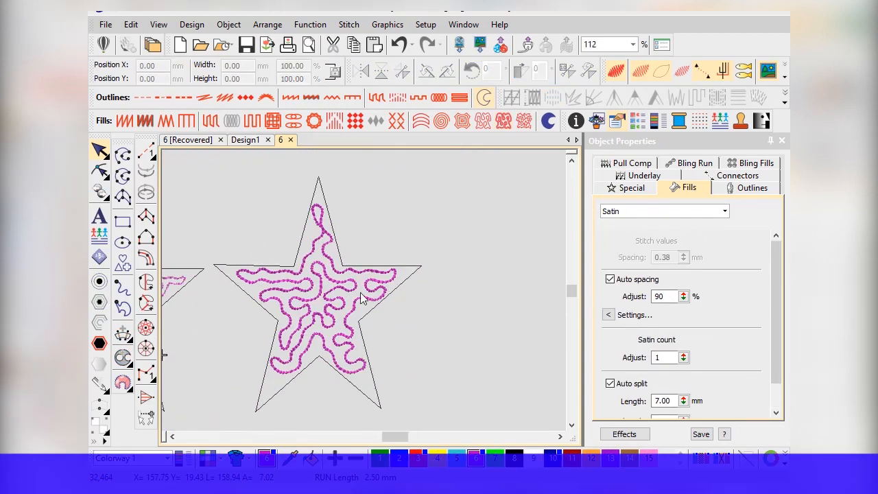
left_click(320, 301)
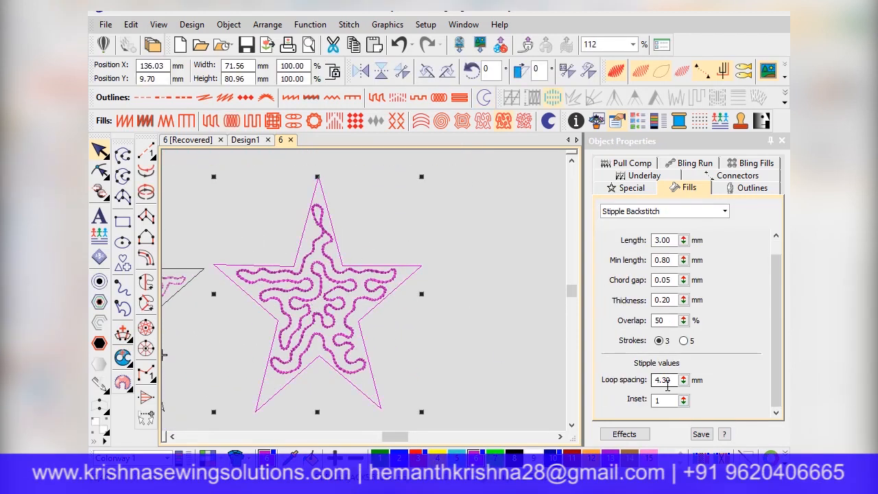
left_click(479, 319)
scroll(439, 291, "down", 4)
scroll(273, 278, "down", 1)
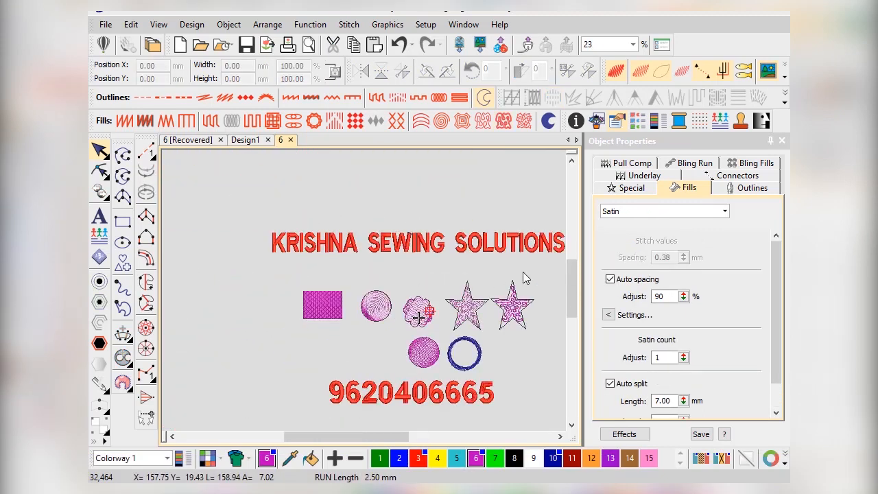
left_click(781, 142)
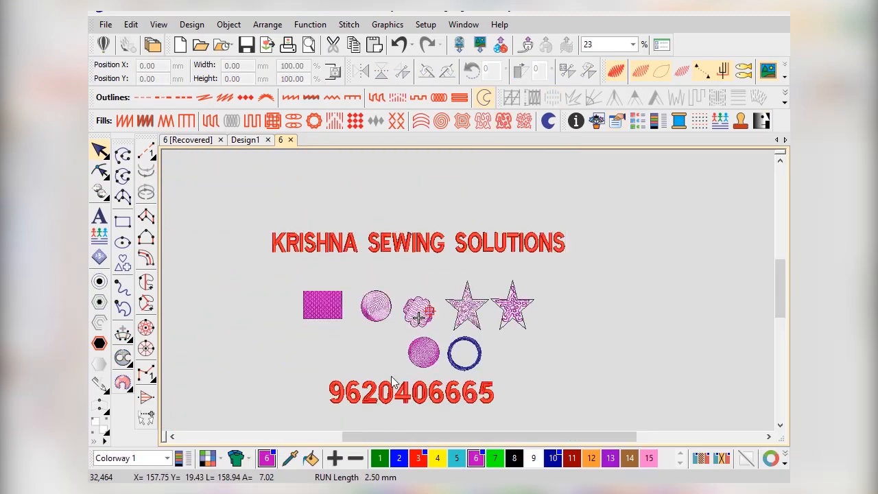
- Replace the scalloped shape in the row with the magenta circle from below and shift the first star slightly towards it
scroll(392, 383, "up", 2)
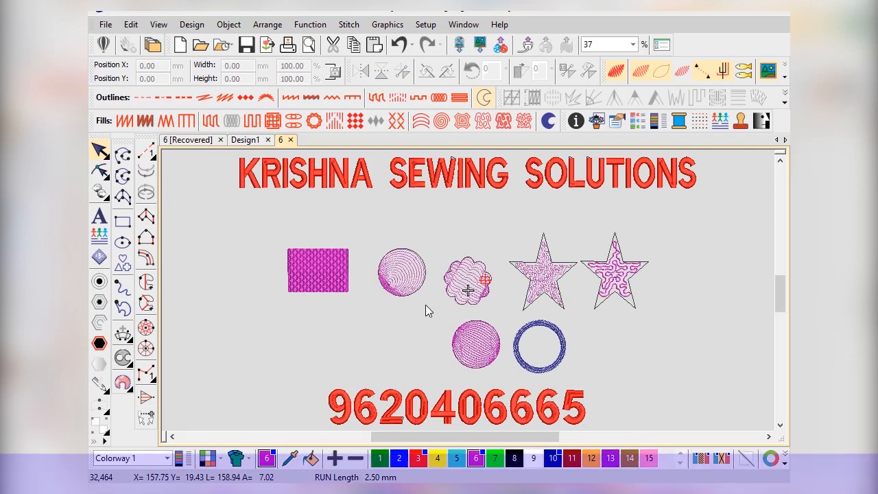
scroll(469, 297, "up", 3)
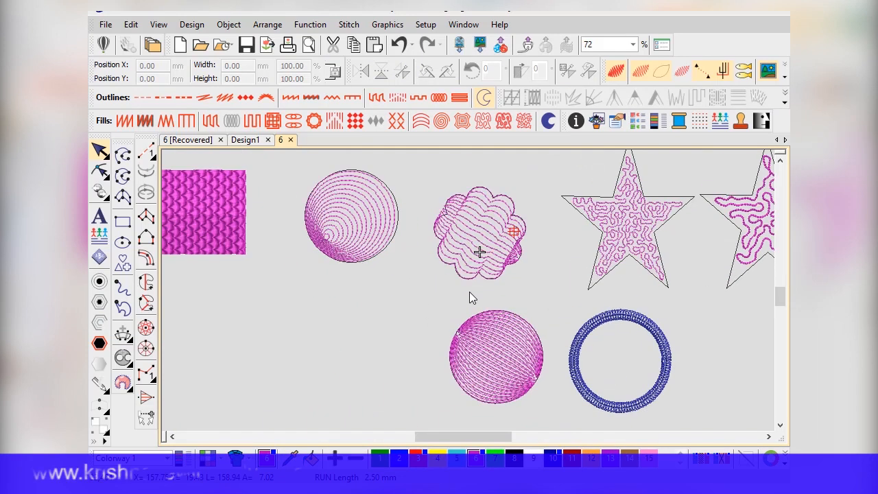
left_click(480, 242)
key("Delete")
left_click_drag(489, 357, 482, 216)
left_click(633, 226)
left_click_drag(634, 232, 625, 223)
- Reposition the blue coil-outlined circle beneath the row, between the two magenta circles, and deselect it
left_click_drag(600, 328, 311, 228)
left_click(480, 328)
scroll(490, 321, "down", 5)
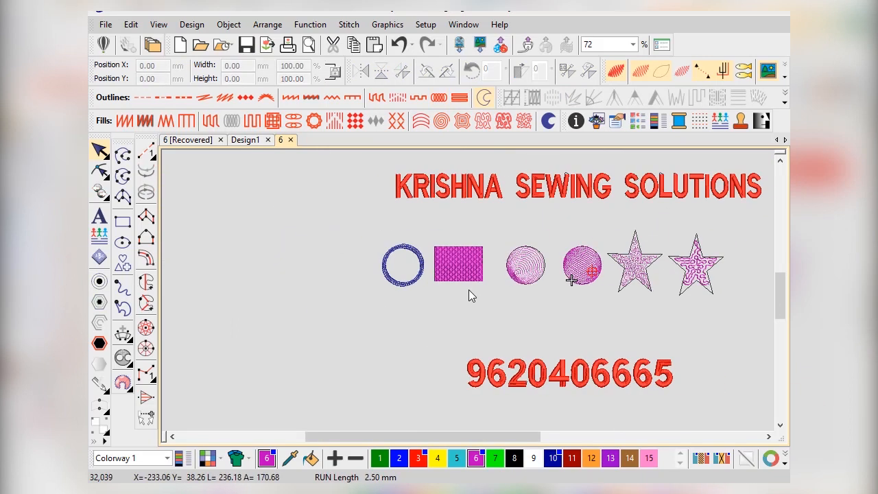
left_click_drag(404, 285, 561, 343)
left_click(636, 330)
scroll(474, 333, "up", 1)
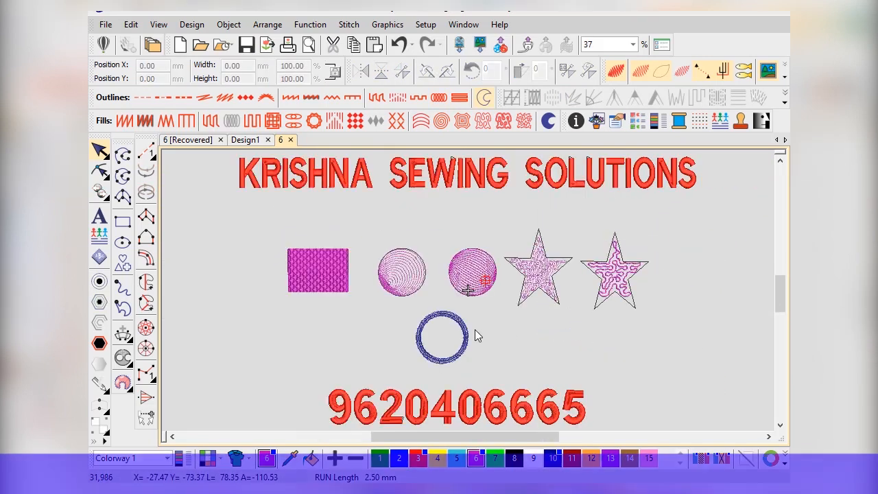
- Play the design in the stitch player, skip past the red lettering and watch the rectangle's fill begin close up
key("shift+r")
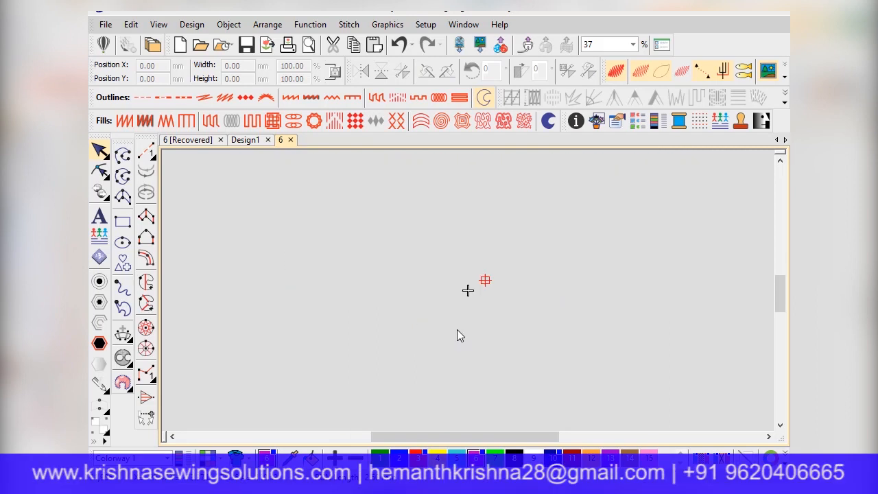
left_click(374, 129)
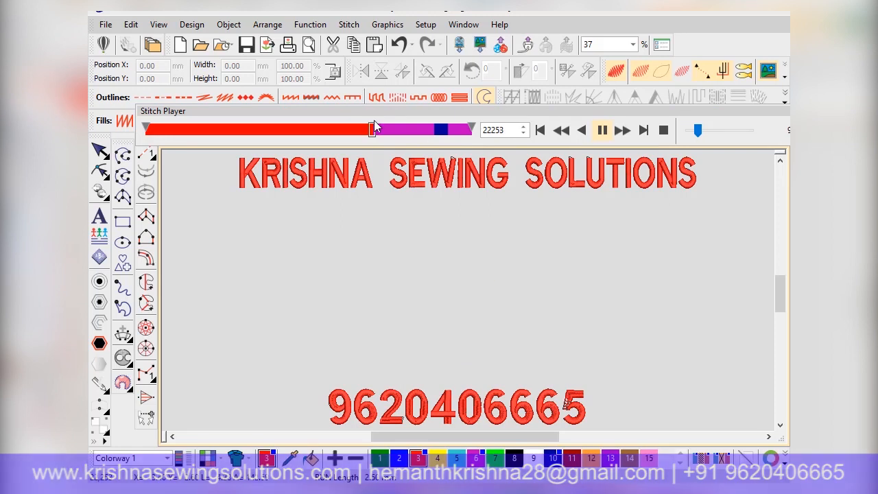
left_click(376, 129)
scroll(309, 271, "up", 5)
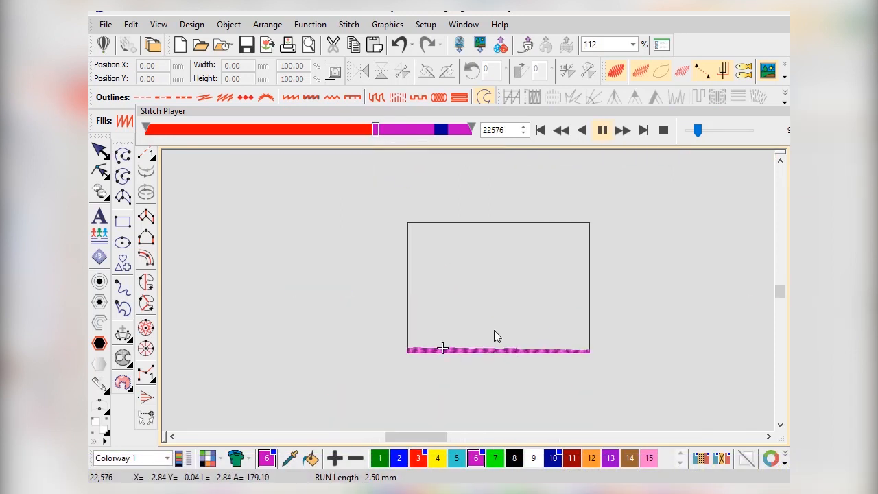
scroll(495, 331, "up", 1)
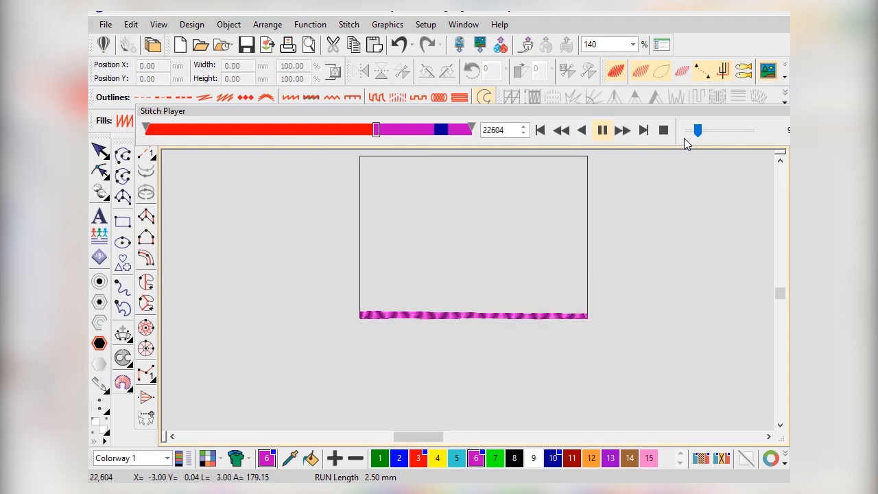
scroll(468, 290, "up", 5)
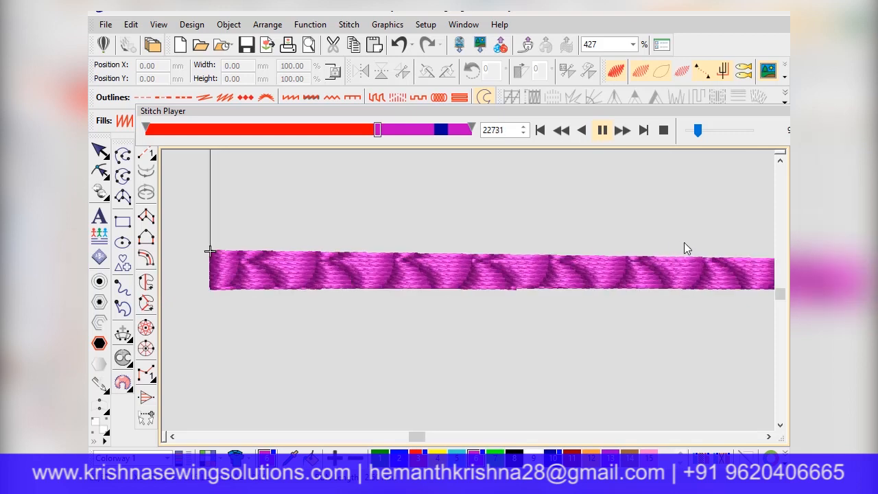
- Vary the stitch player's speed, faster and then slower, while watching the rectangle's fill sew out
left_click_drag(698, 127, 713, 127)
scroll(517, 282, "down", 3)
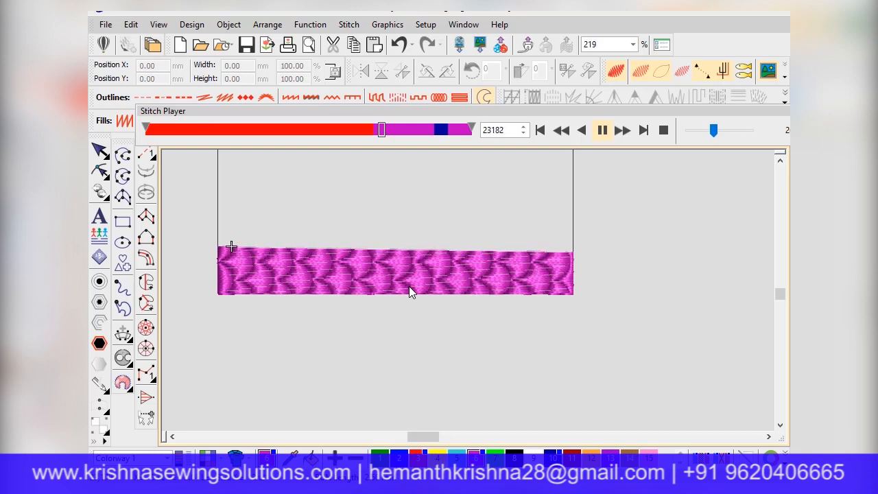
scroll(470, 292, "down", 5)
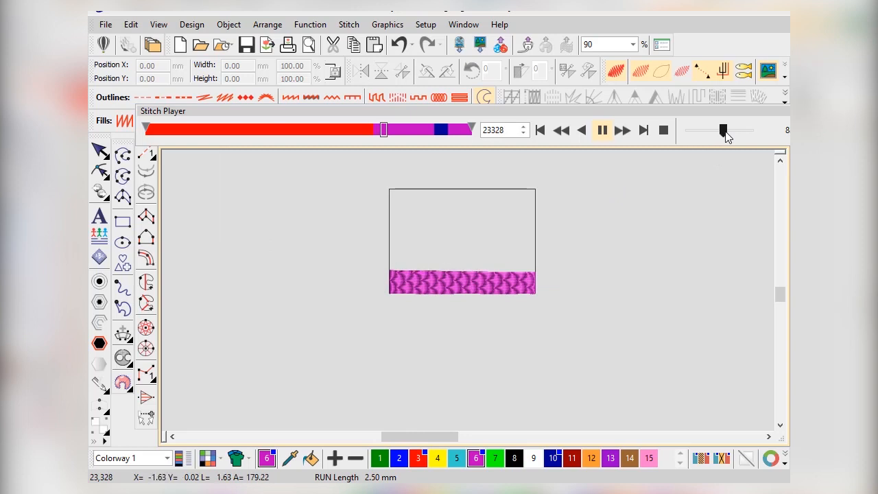
left_click_drag(723, 135, 673, 138)
- Move the stitch playback to the end of the rectangle and watch the adjacent spiral circle sew out slowly
left_click_drag(426, 129, 420, 133)
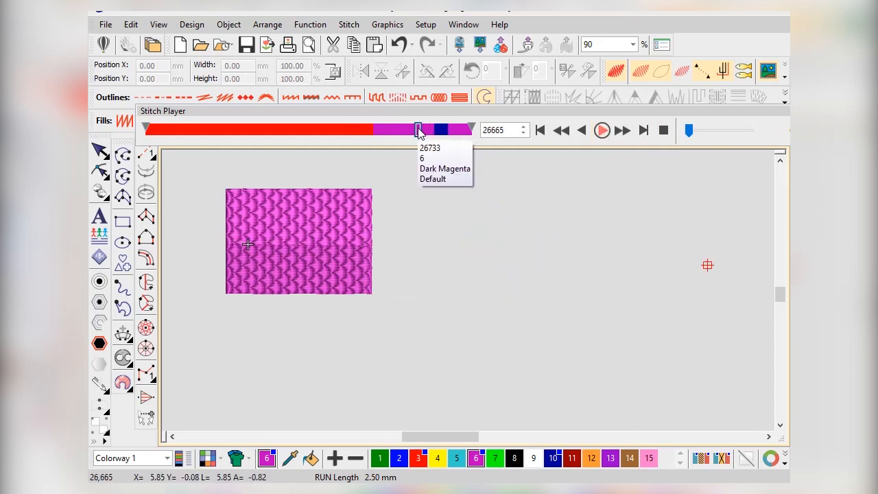
scroll(493, 269, "up", 1)
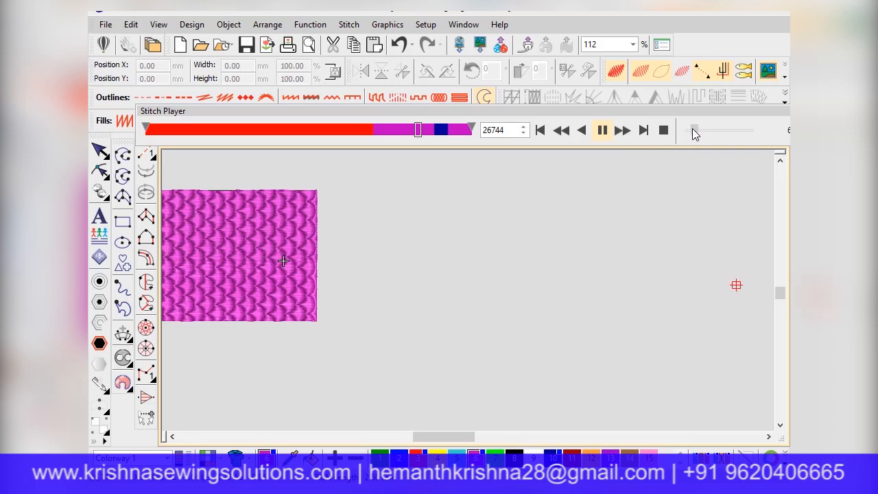
left_click_drag(696, 128, 699, 129)
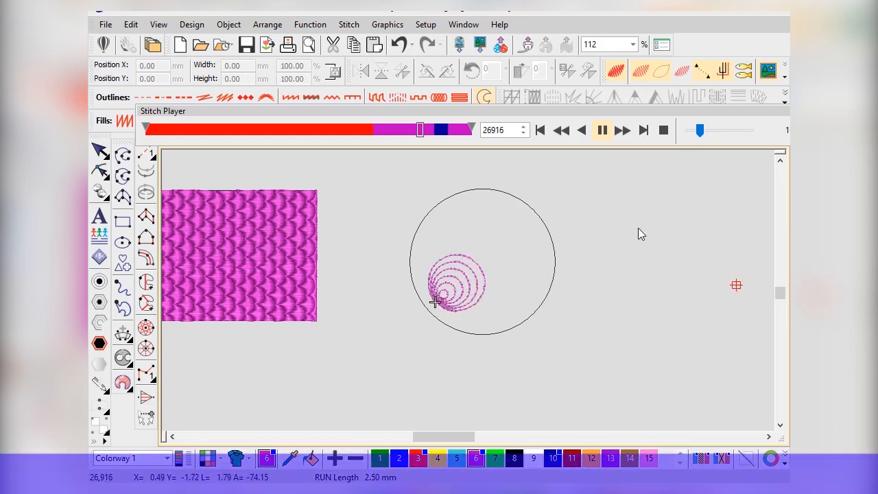
- Raise the stitch playback speed slightly and inspect the spiral circle's sew-out up close, then watch the contour circle beside it stitch
left_click_drag(700, 130, 710, 136)
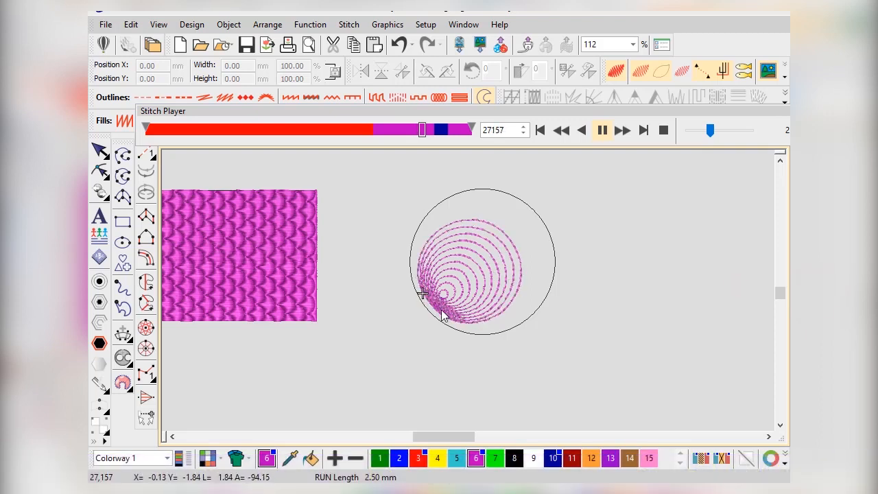
scroll(468, 297, "up", 5)
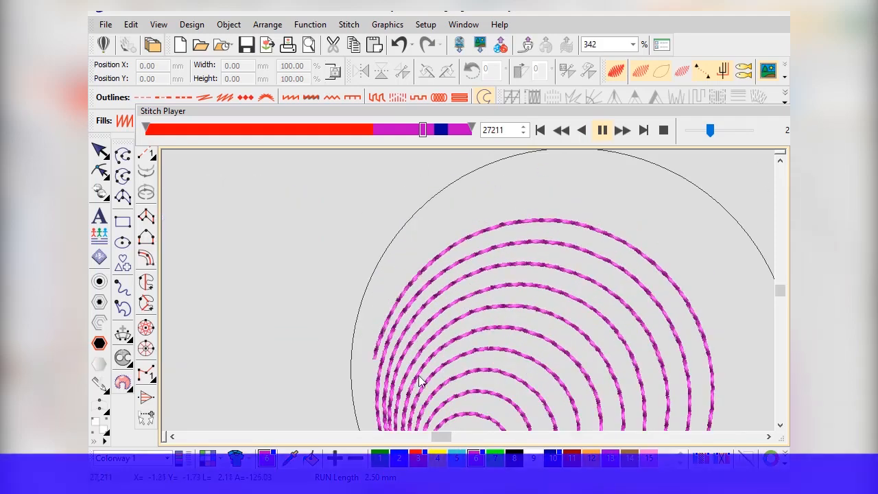
scroll(468, 296, "down", 3)
scroll(471, 294, "up", 5)
scroll(263, 336, "down", 4)
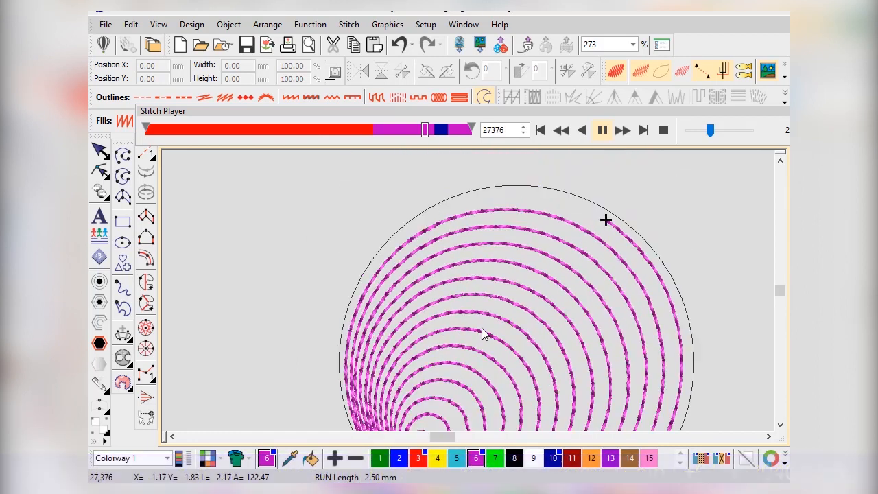
scroll(468, 290, "down", 3)
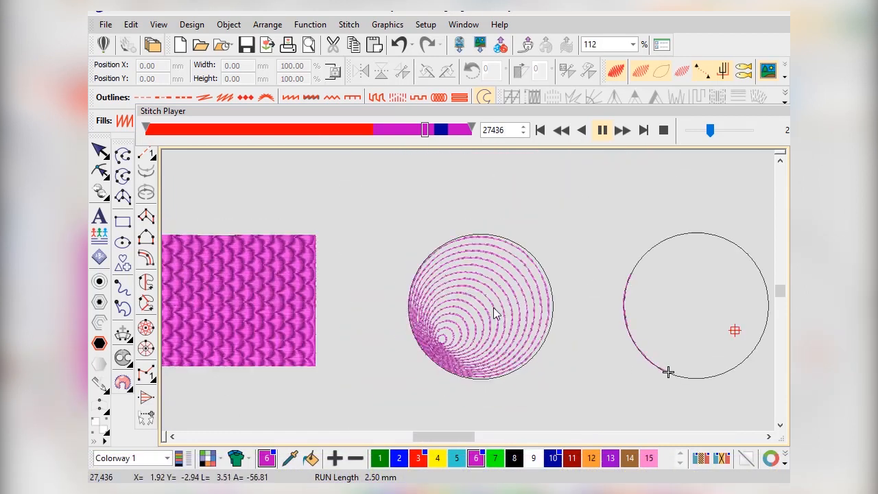
scroll(468, 291, "down", 1)
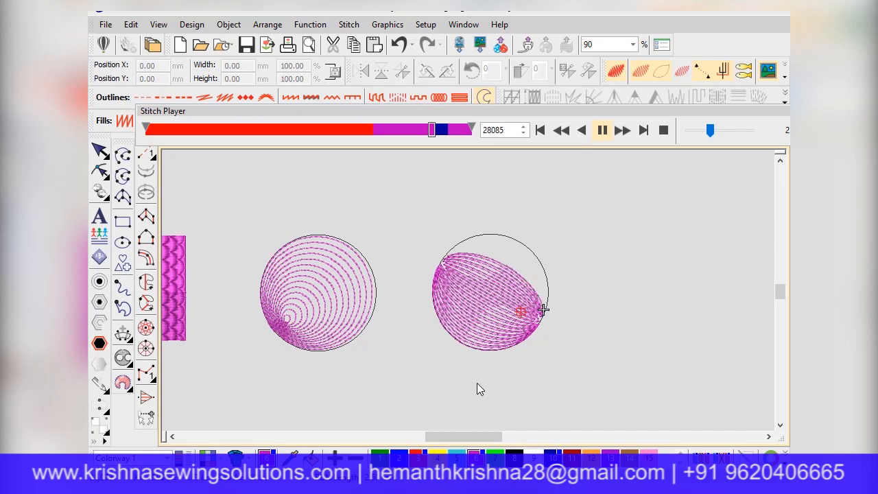
- Speed playback through the rest of the contour circle and watch the blue coil circle sew out, up close at slow speed and then faster
left_click_drag(711, 130, 726, 131)
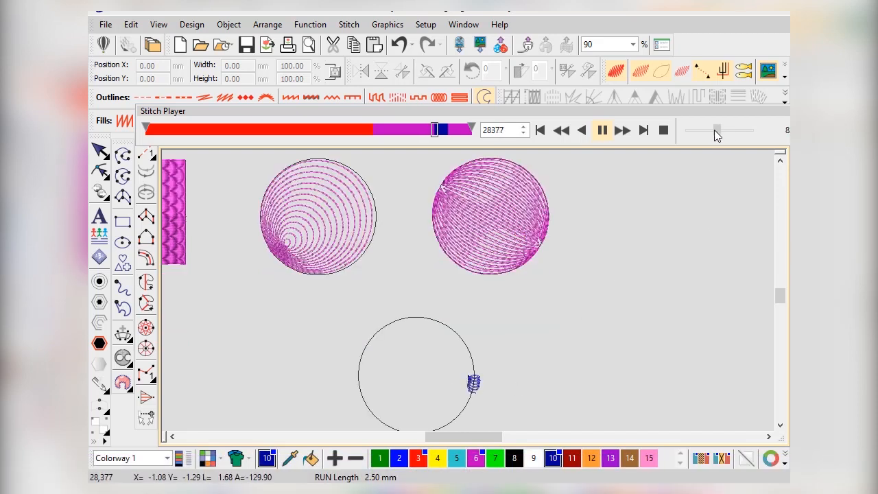
scroll(497, 382, "up", 5)
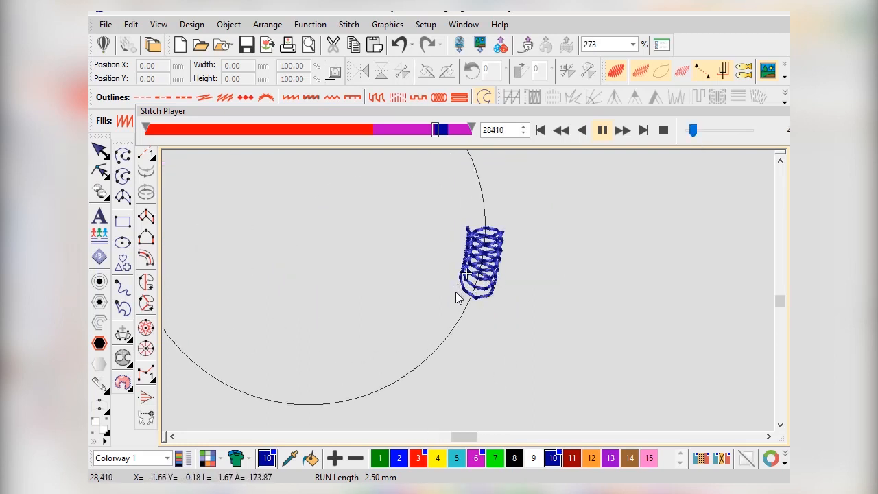
left_click_drag(692, 135, 722, 131)
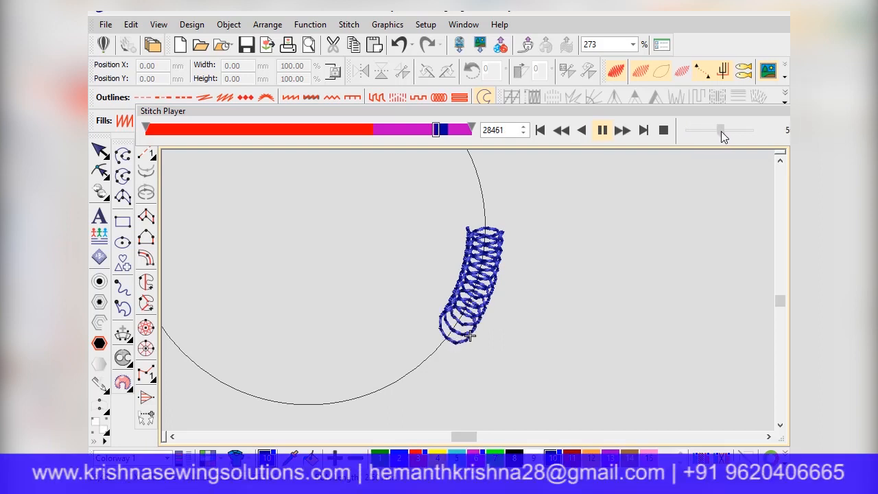
scroll(480, 315, "down", 4)
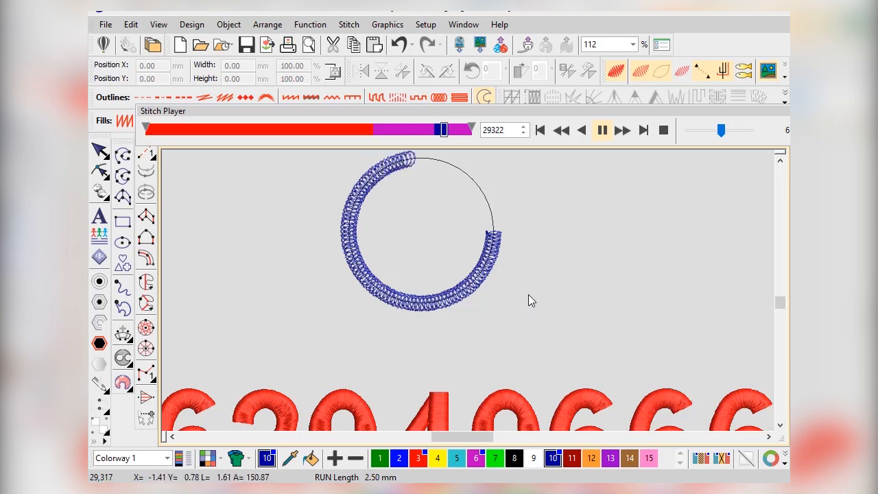
scroll(529, 281, "down", 2)
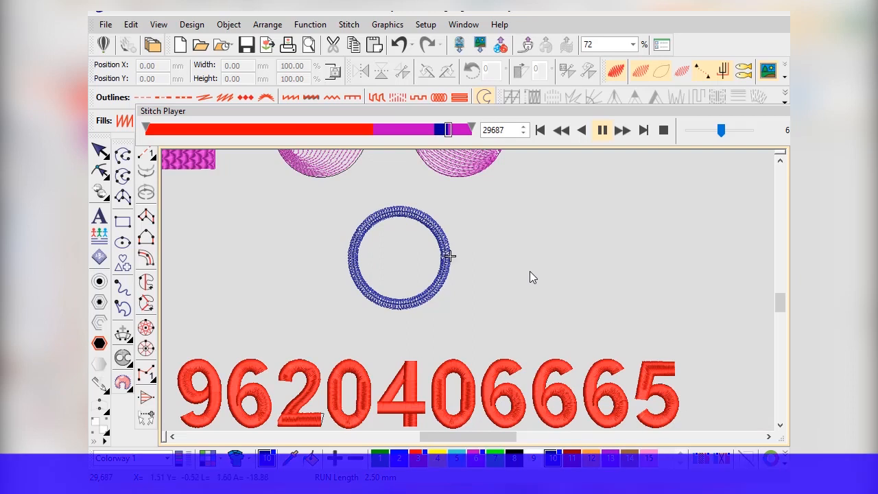
scroll(530, 274, "down", 1)
- Watch both stippled stars sew out to the end, then close the stitch player and review the whole design
scroll(480, 241, "up", 3)
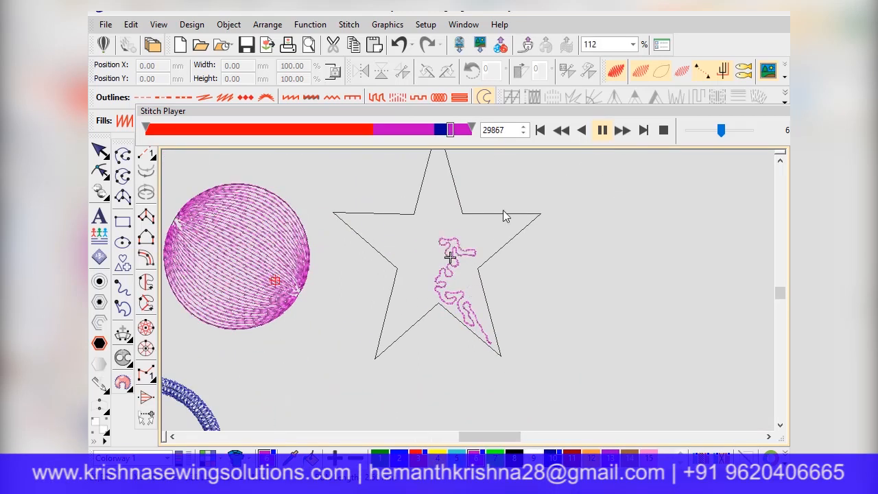
scroll(480, 261, "up", 2)
scroll(470, 295, "down", 1)
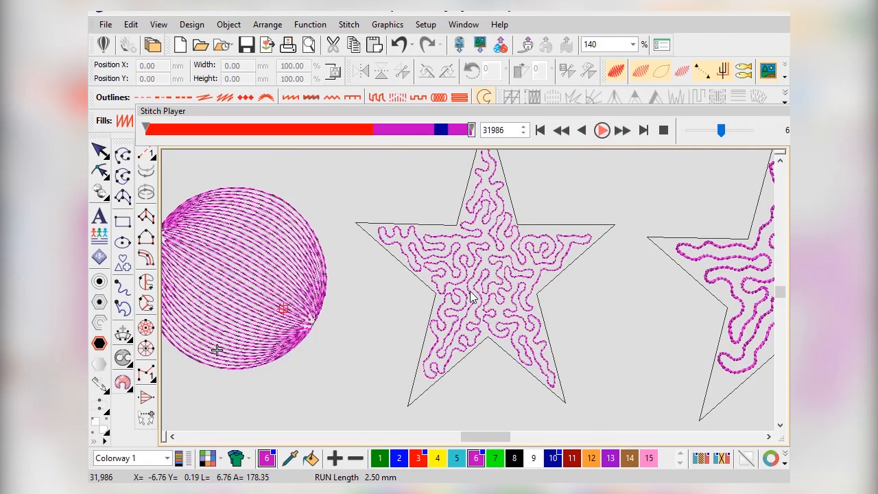
left_click(99, 149)
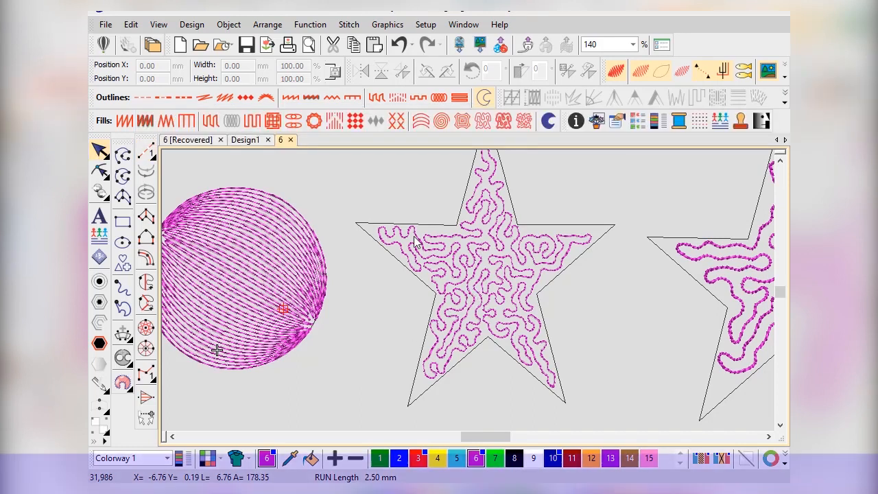
scroll(485, 363, "down", 1)
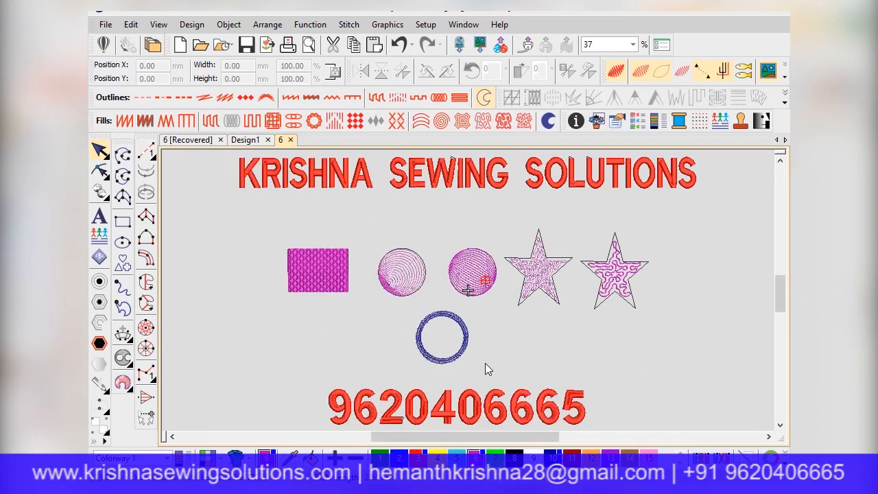